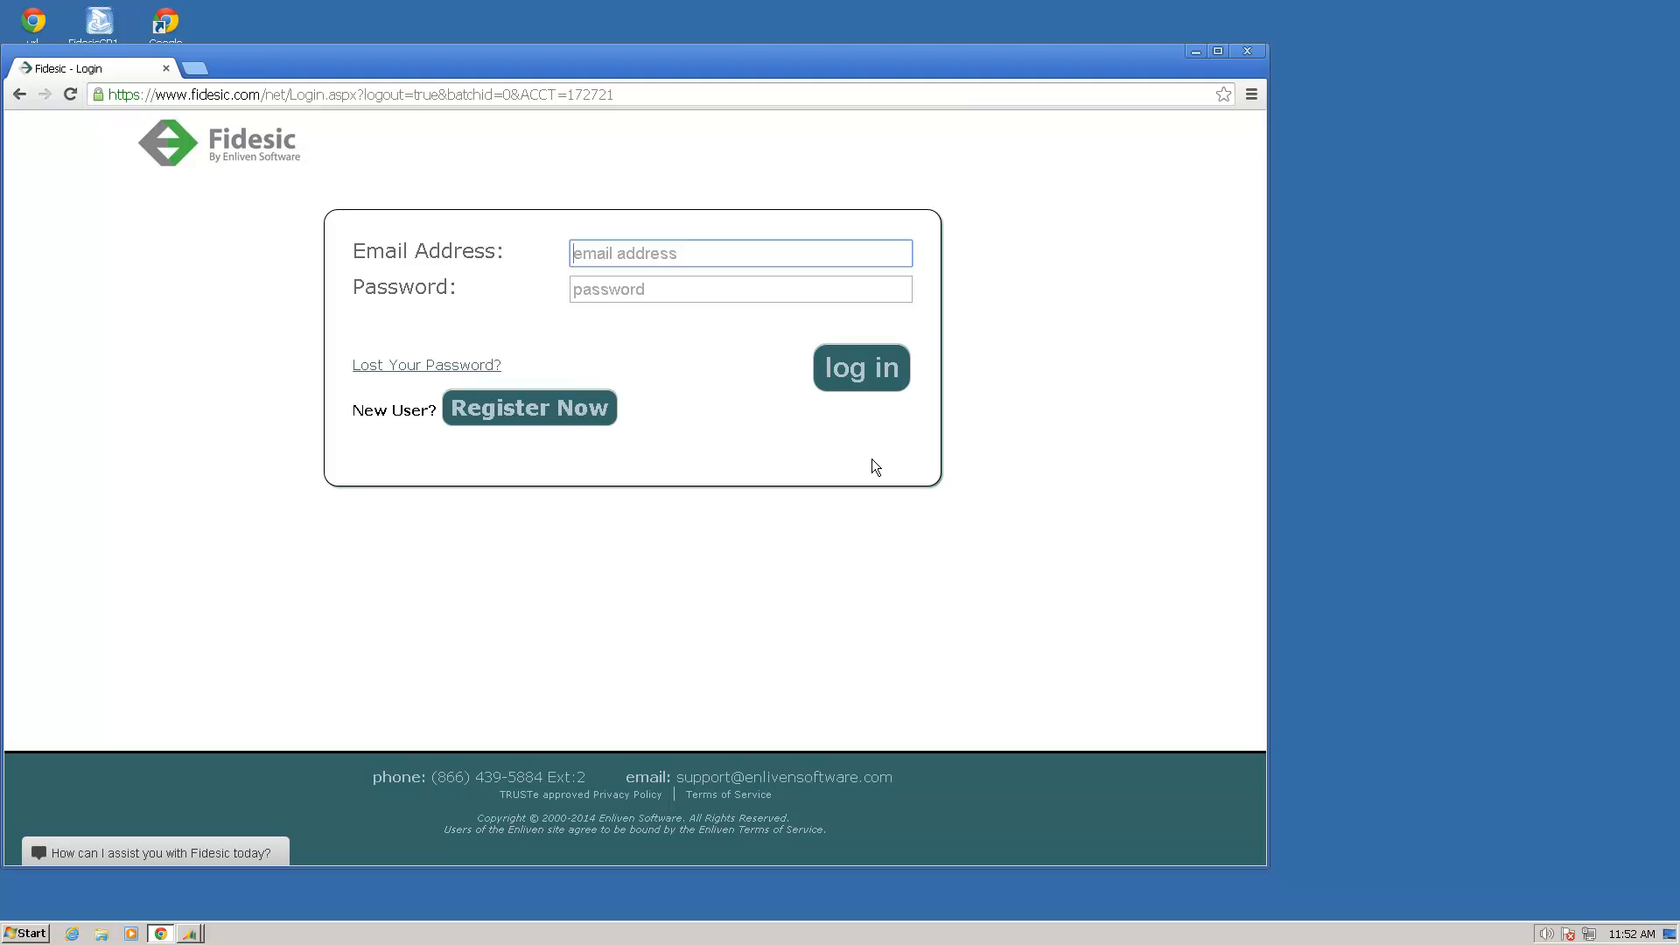
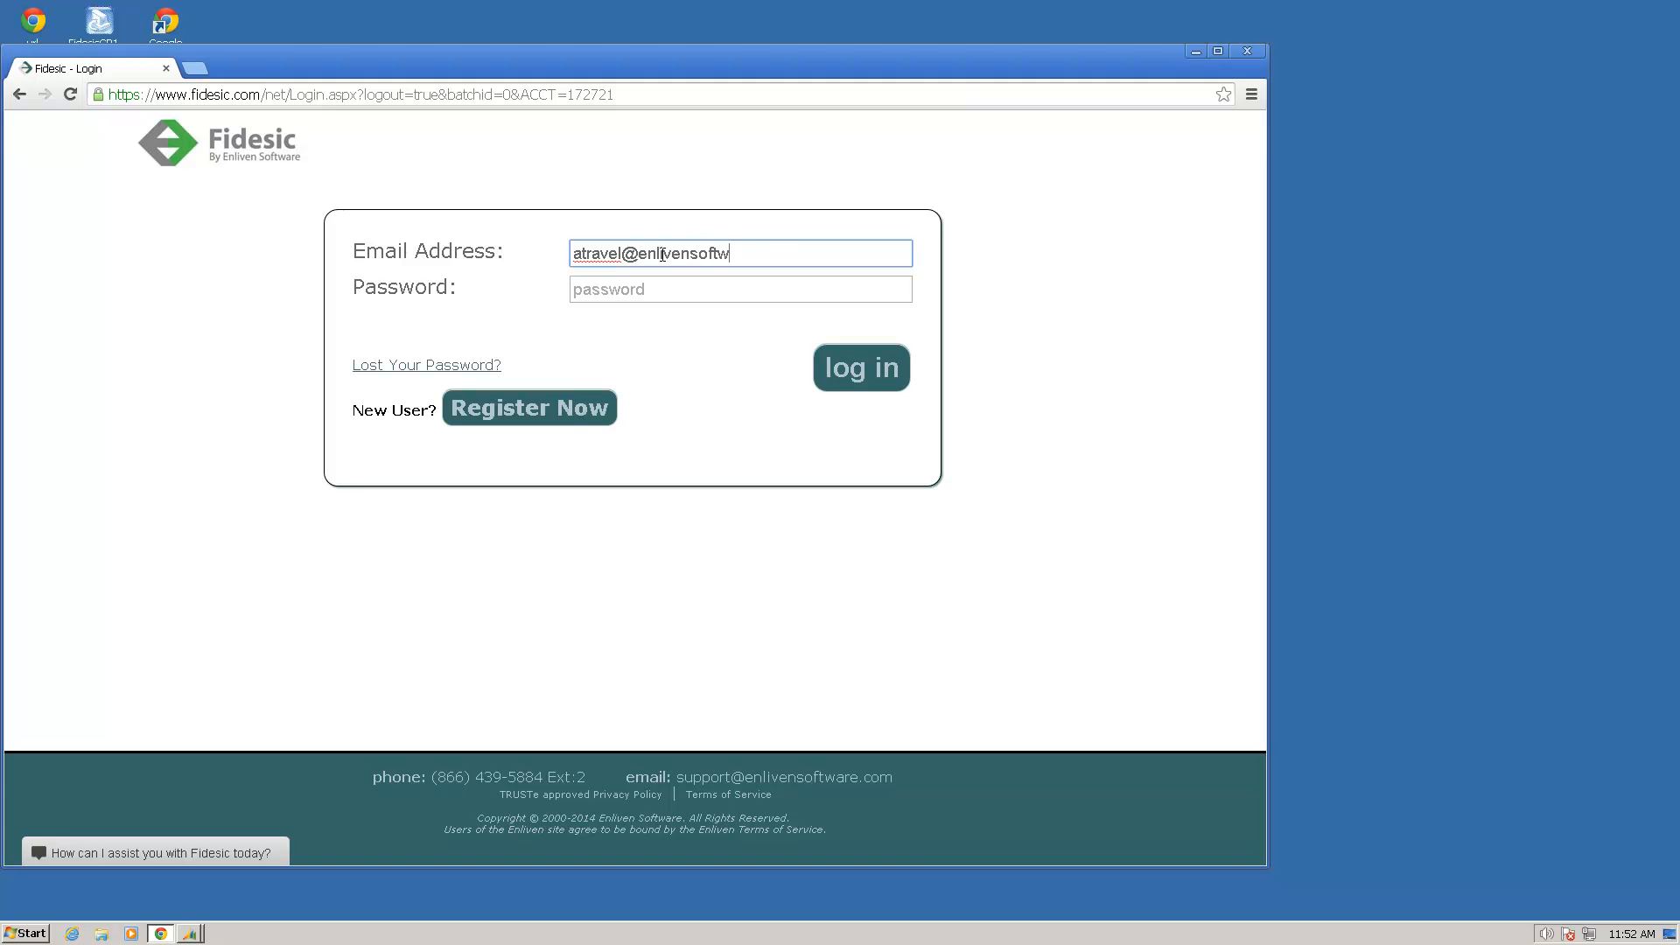
Step: Log in to the vendor account with its email address and password
key("Tab")
type("********")
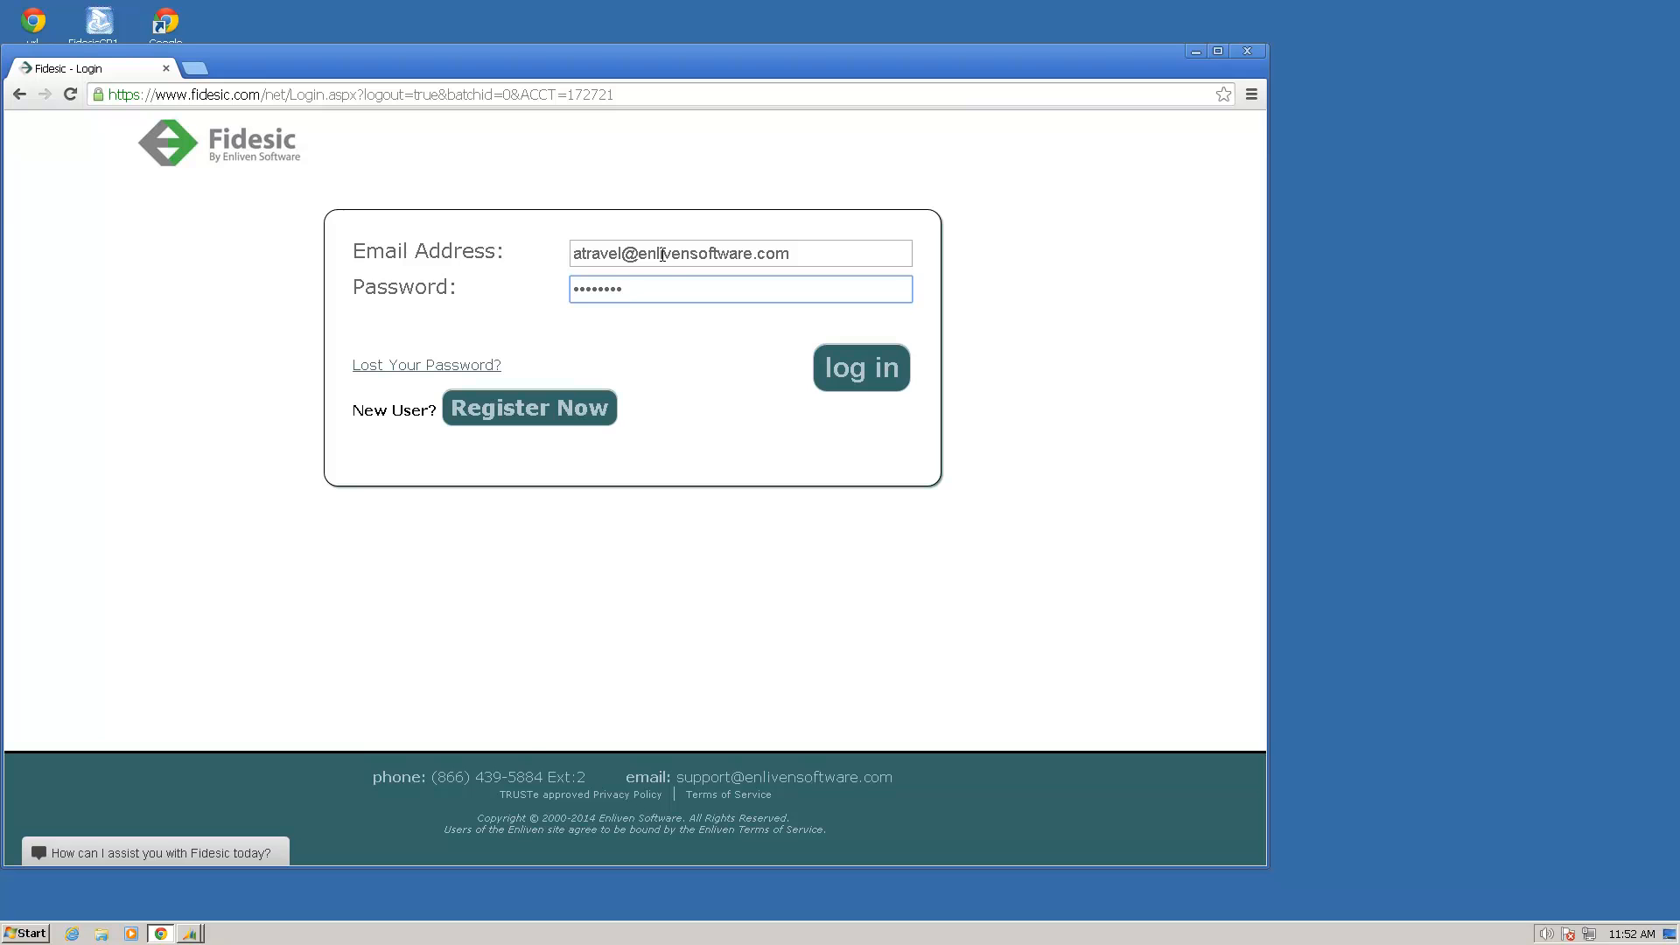
key("Return")
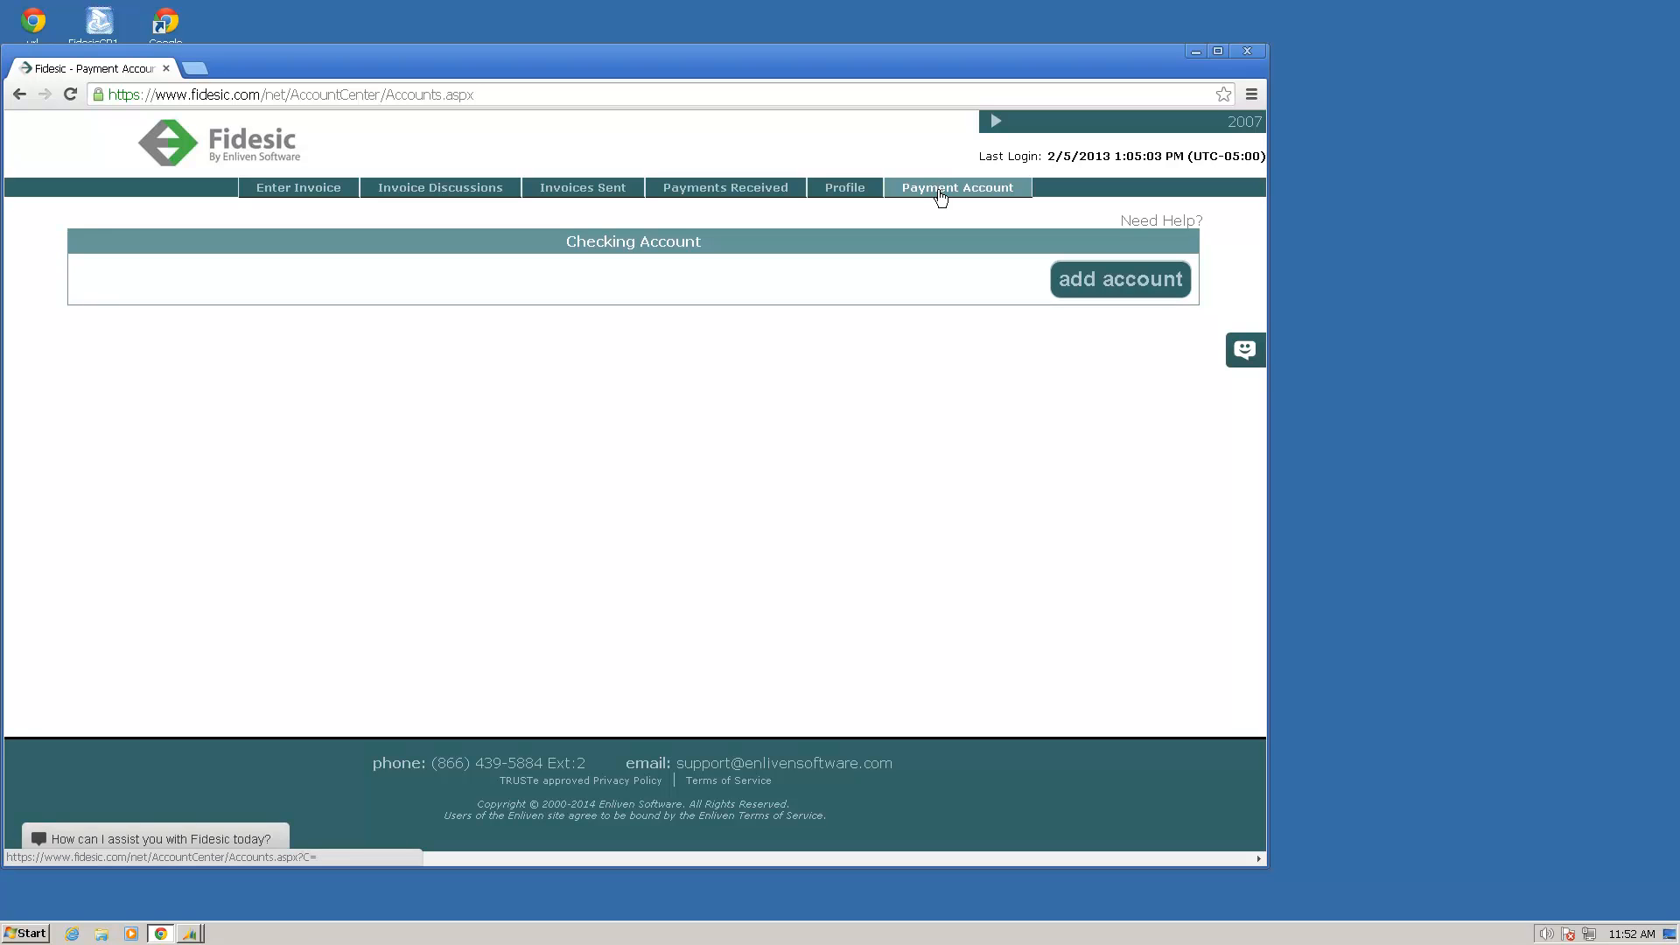
Step: Start a new invoice for fake TRG and enter invid73737 as the invoice number
left_click(279, 194)
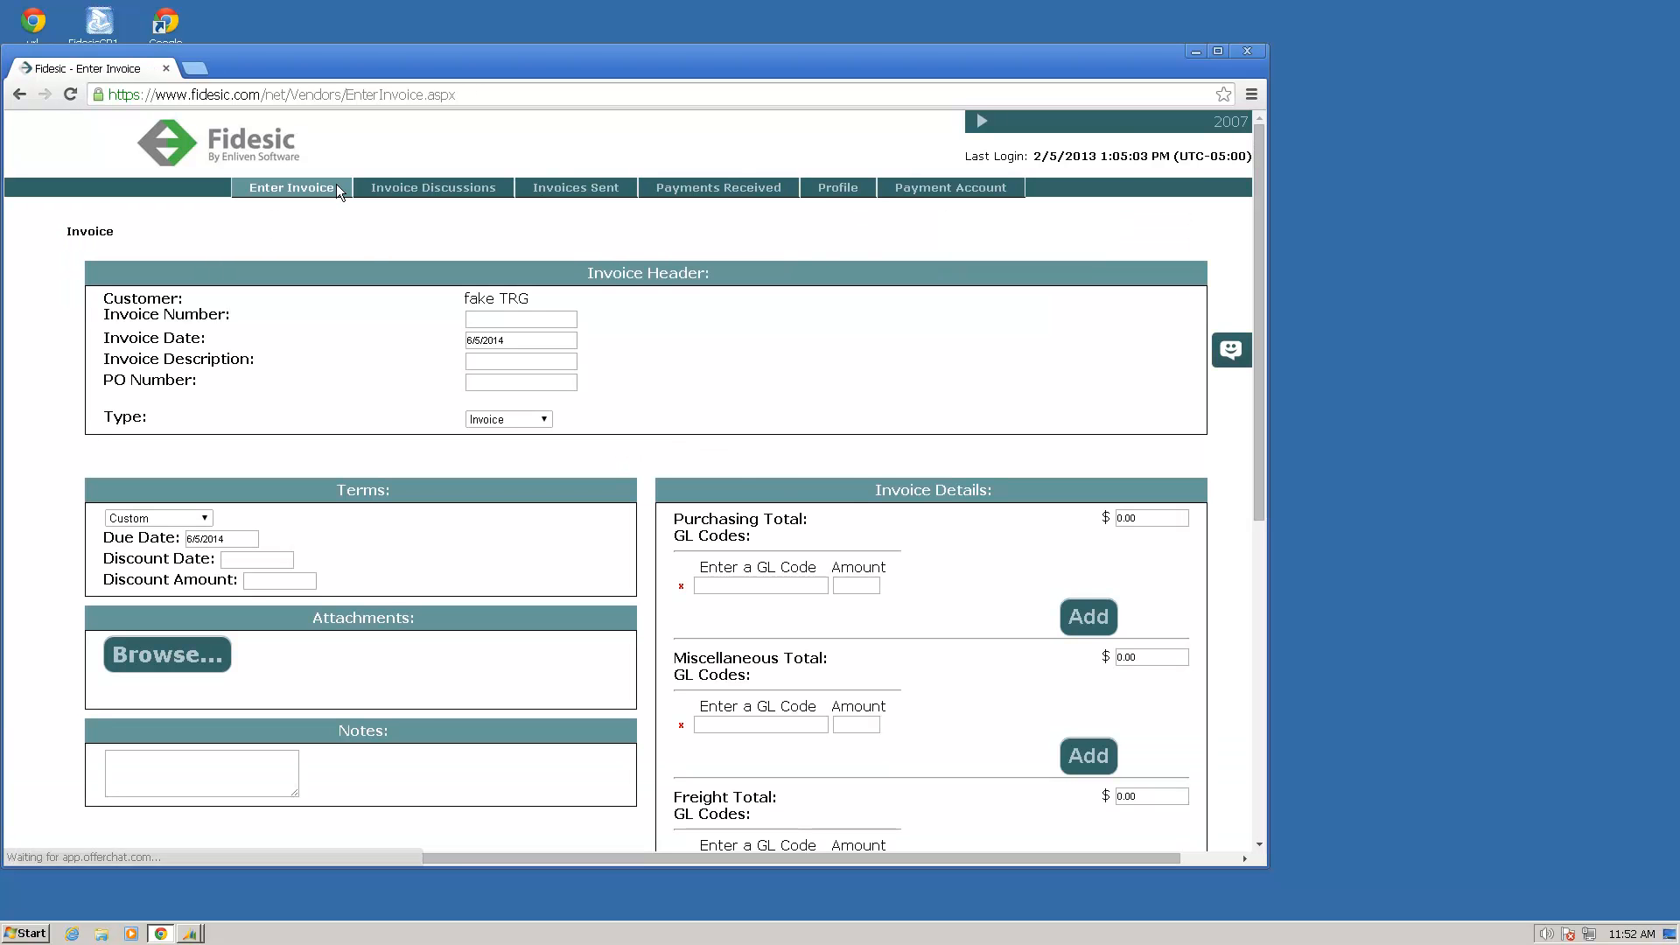
mouse_move(554, 297)
left_mouse_down()
mouse_move(448, 285)
mouse_move(533, 303)
left_mouse_up()
left_click(527, 319)
type("invid73")
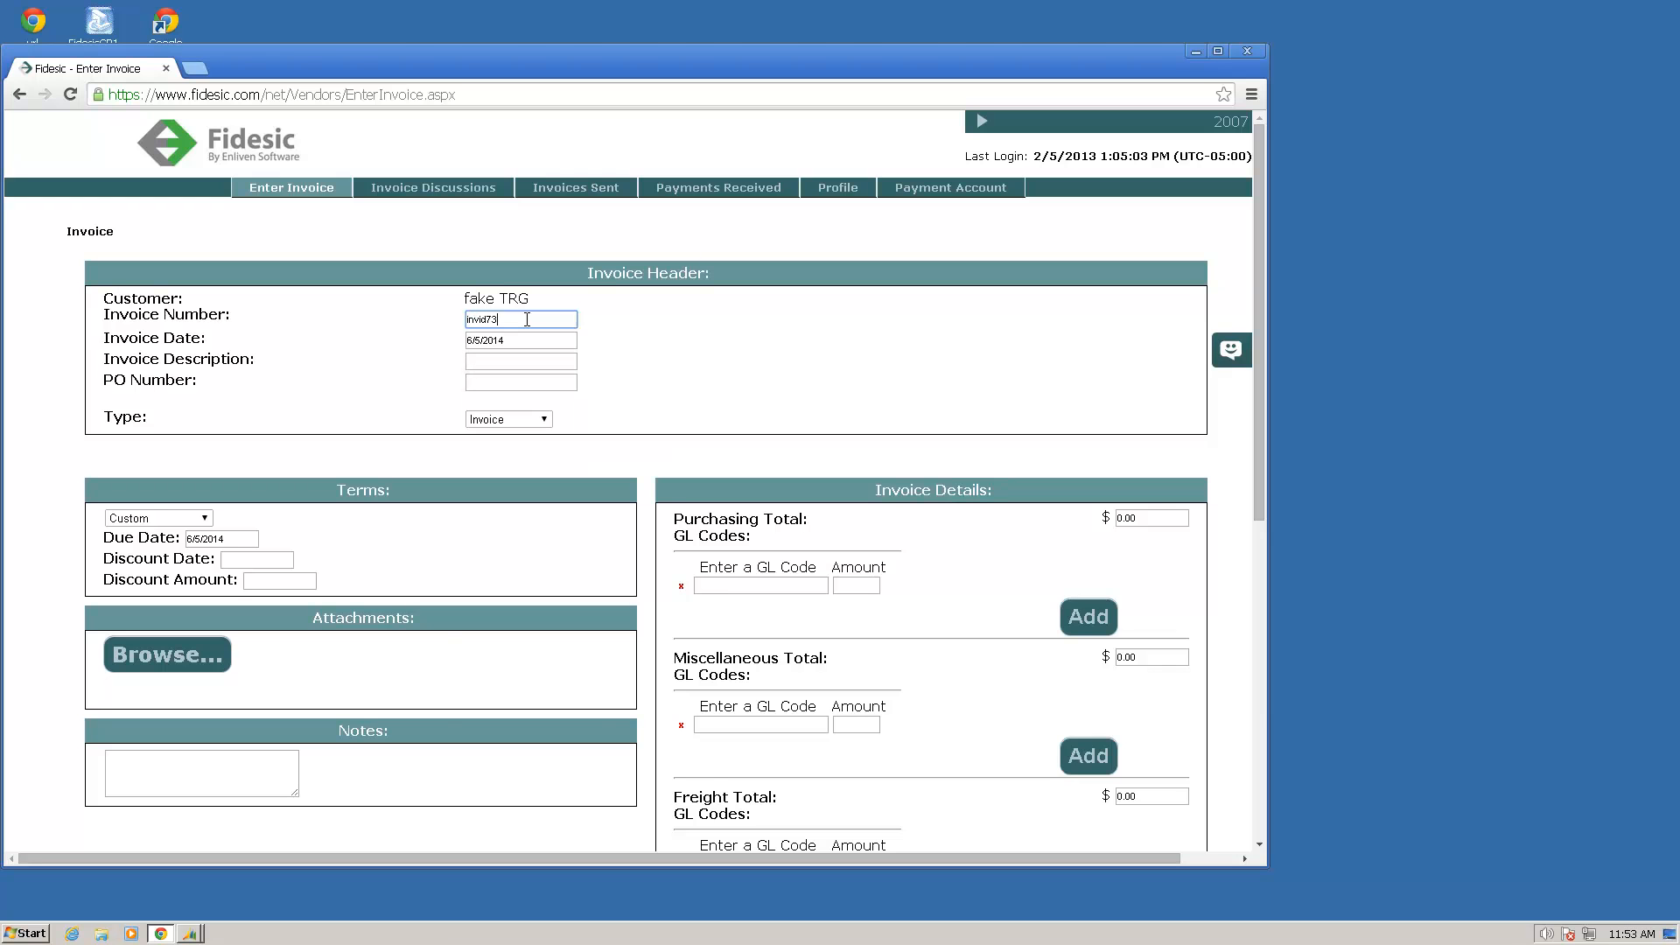
type("737")
key("Tab")
key("Tab")
key("Tab")
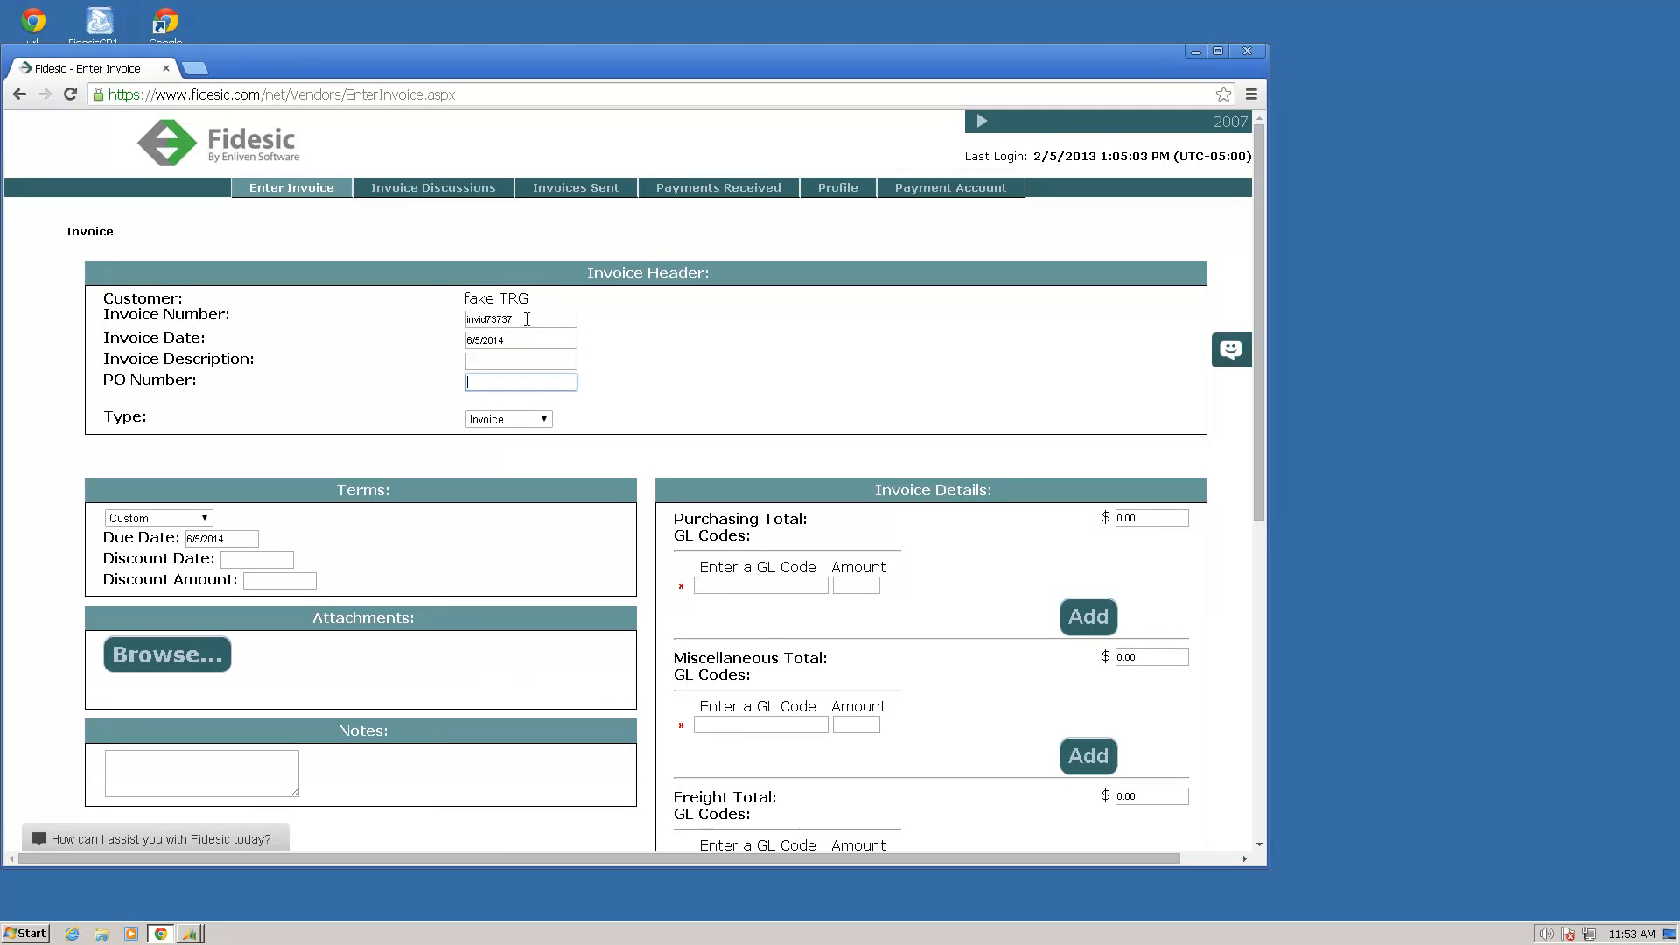
key("Tab")
Step: Set the payment terms to Net 30 and the purchasing total to 500
left_click(205, 521)
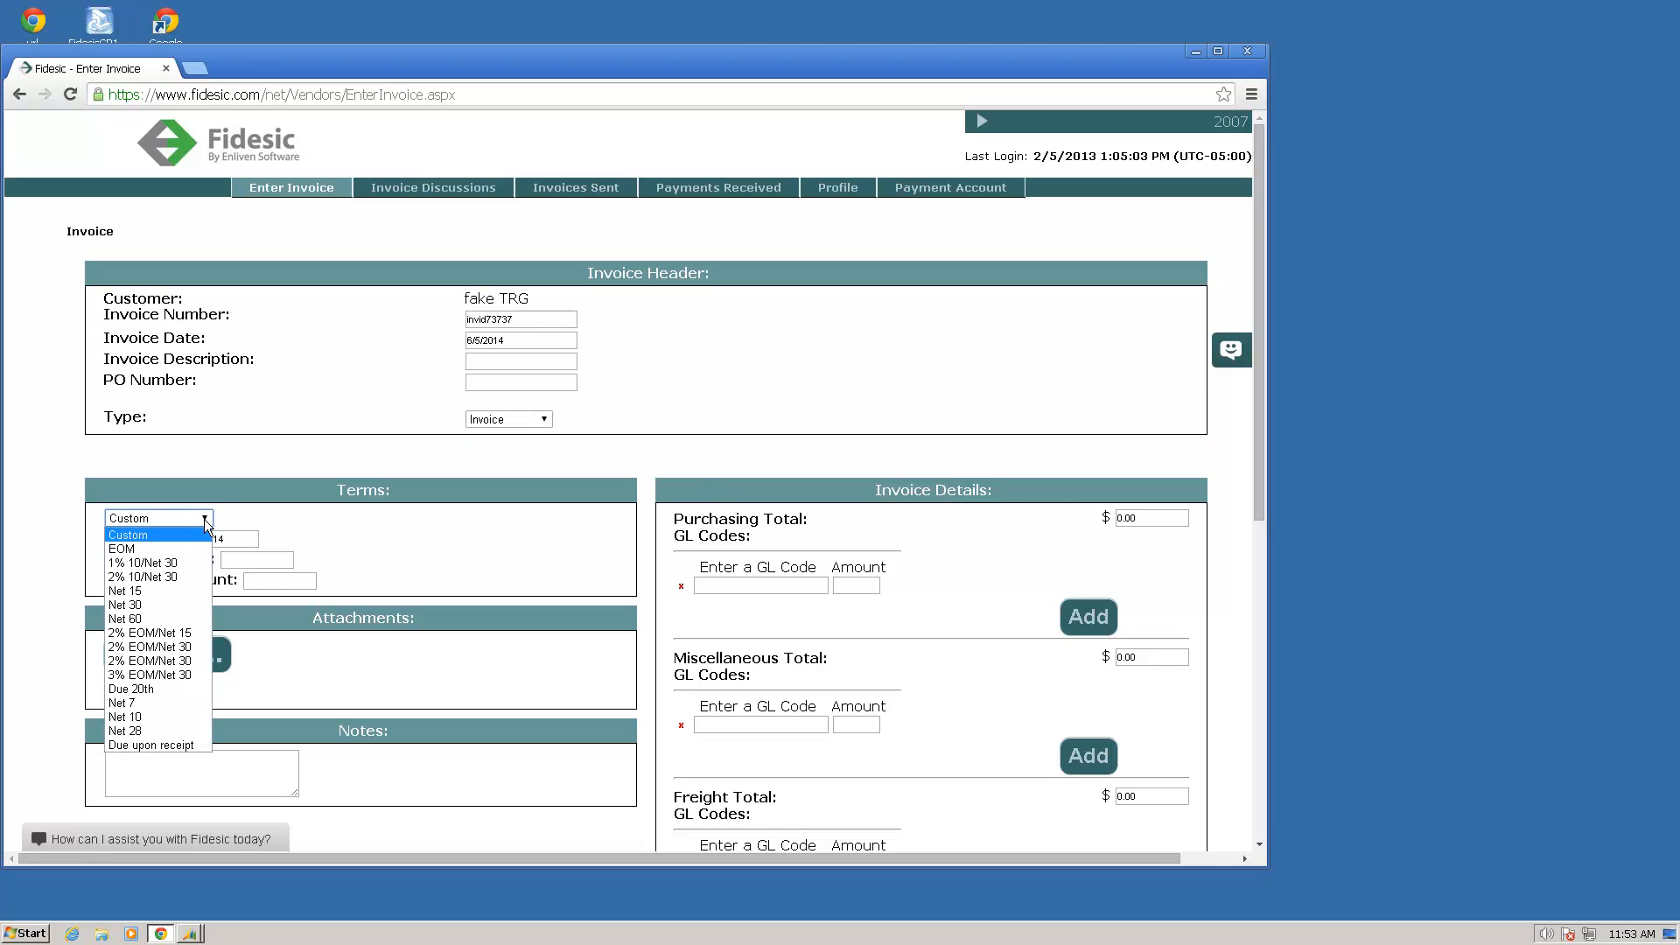
left_click(185, 605)
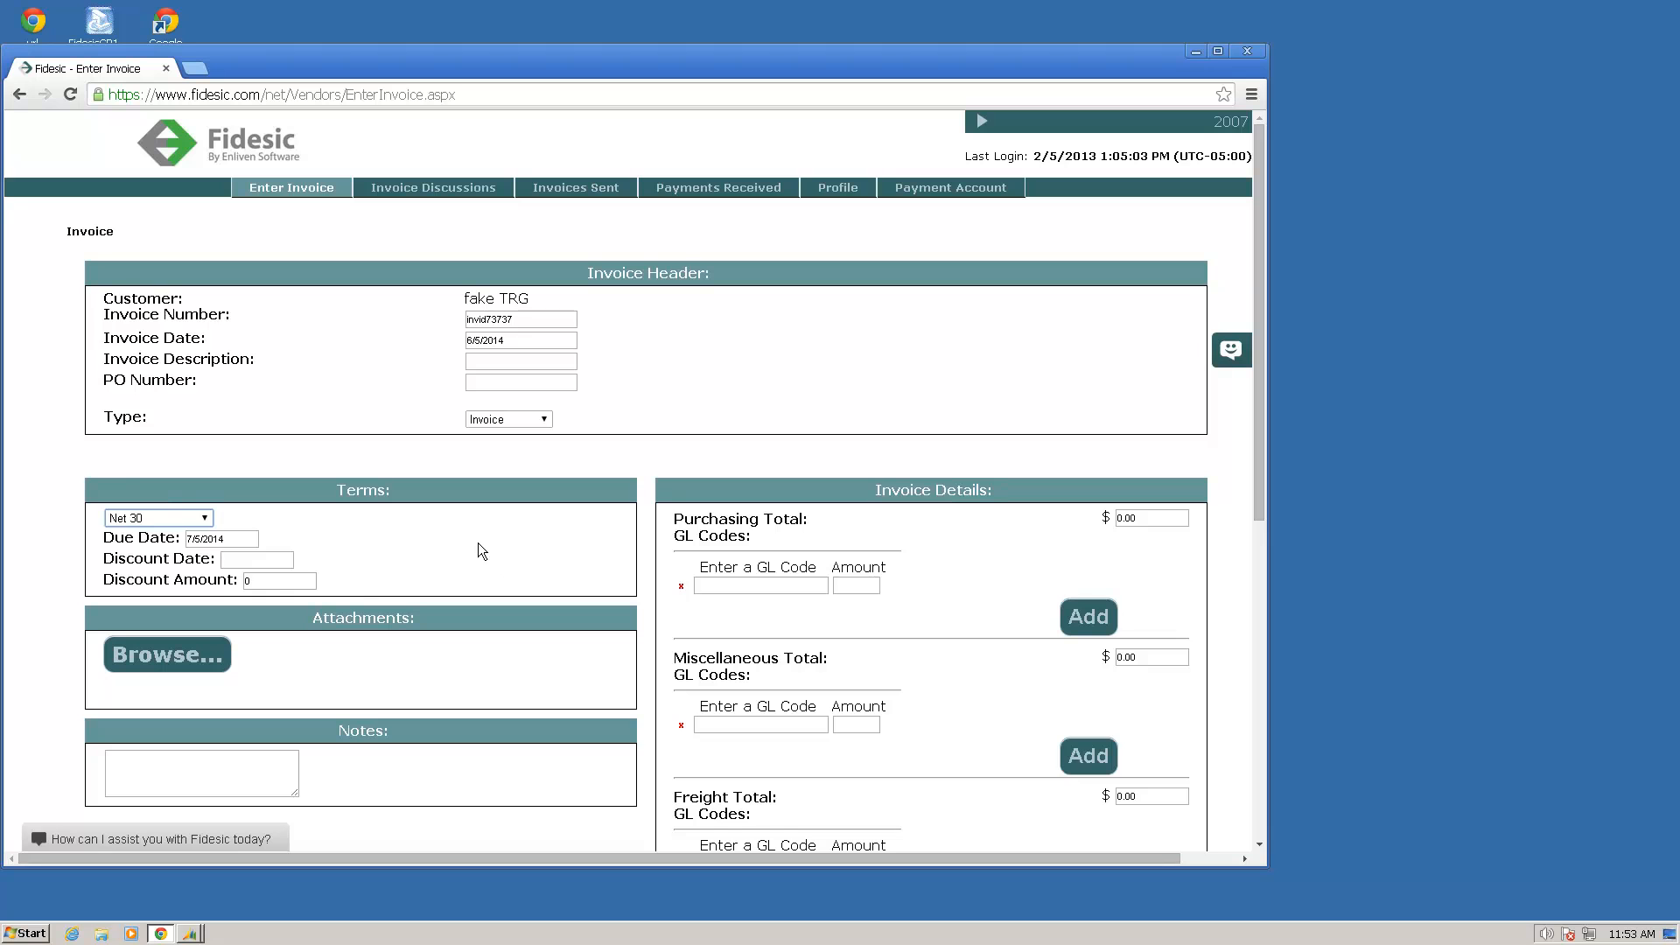
left_click(1137, 518)
type("500")
key("Tab")
key("Tab")
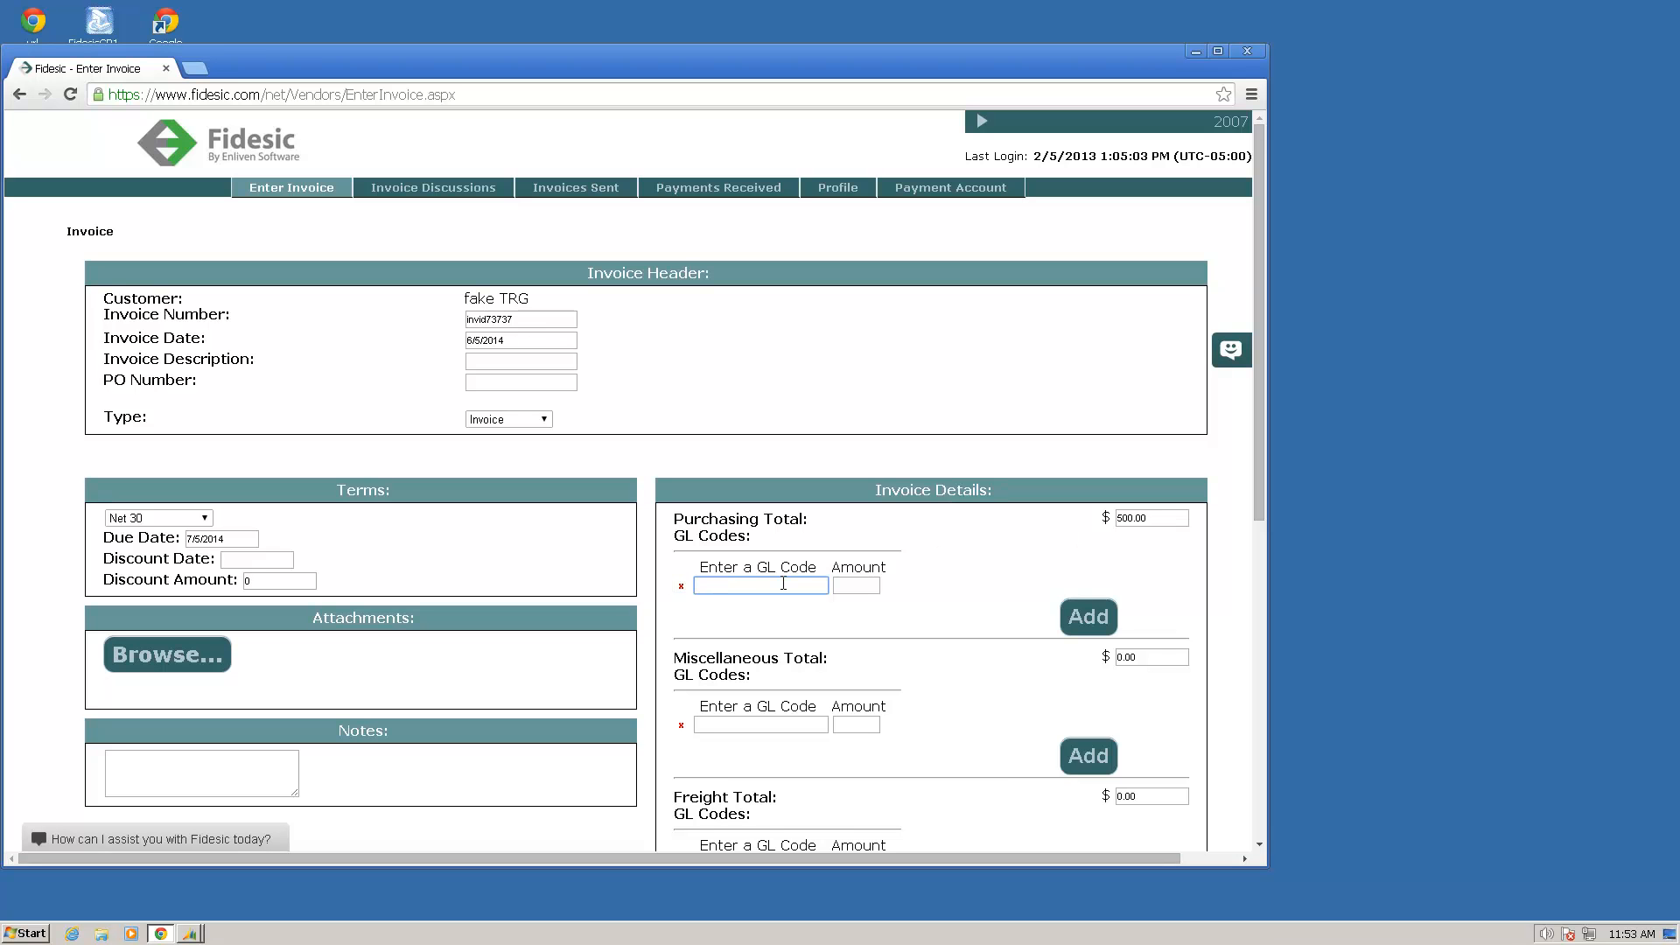
Step: Allocate 250 of the purchasing total to GL code 1072 : Saving Cash HK$
type("2")
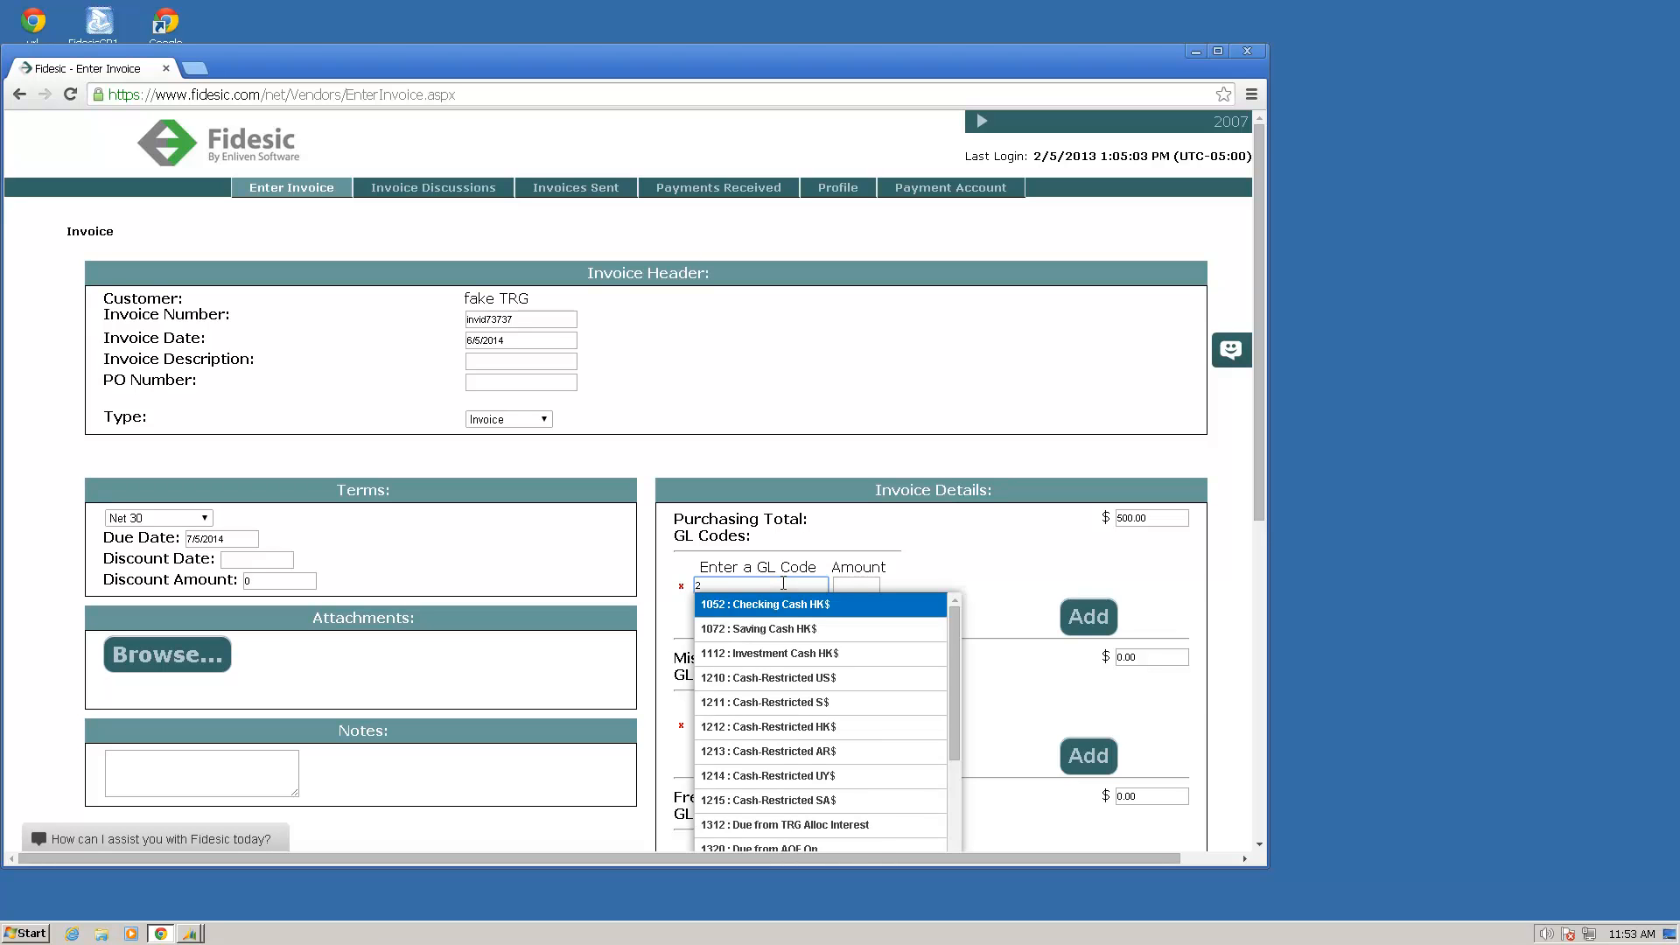
left_click(797, 629)
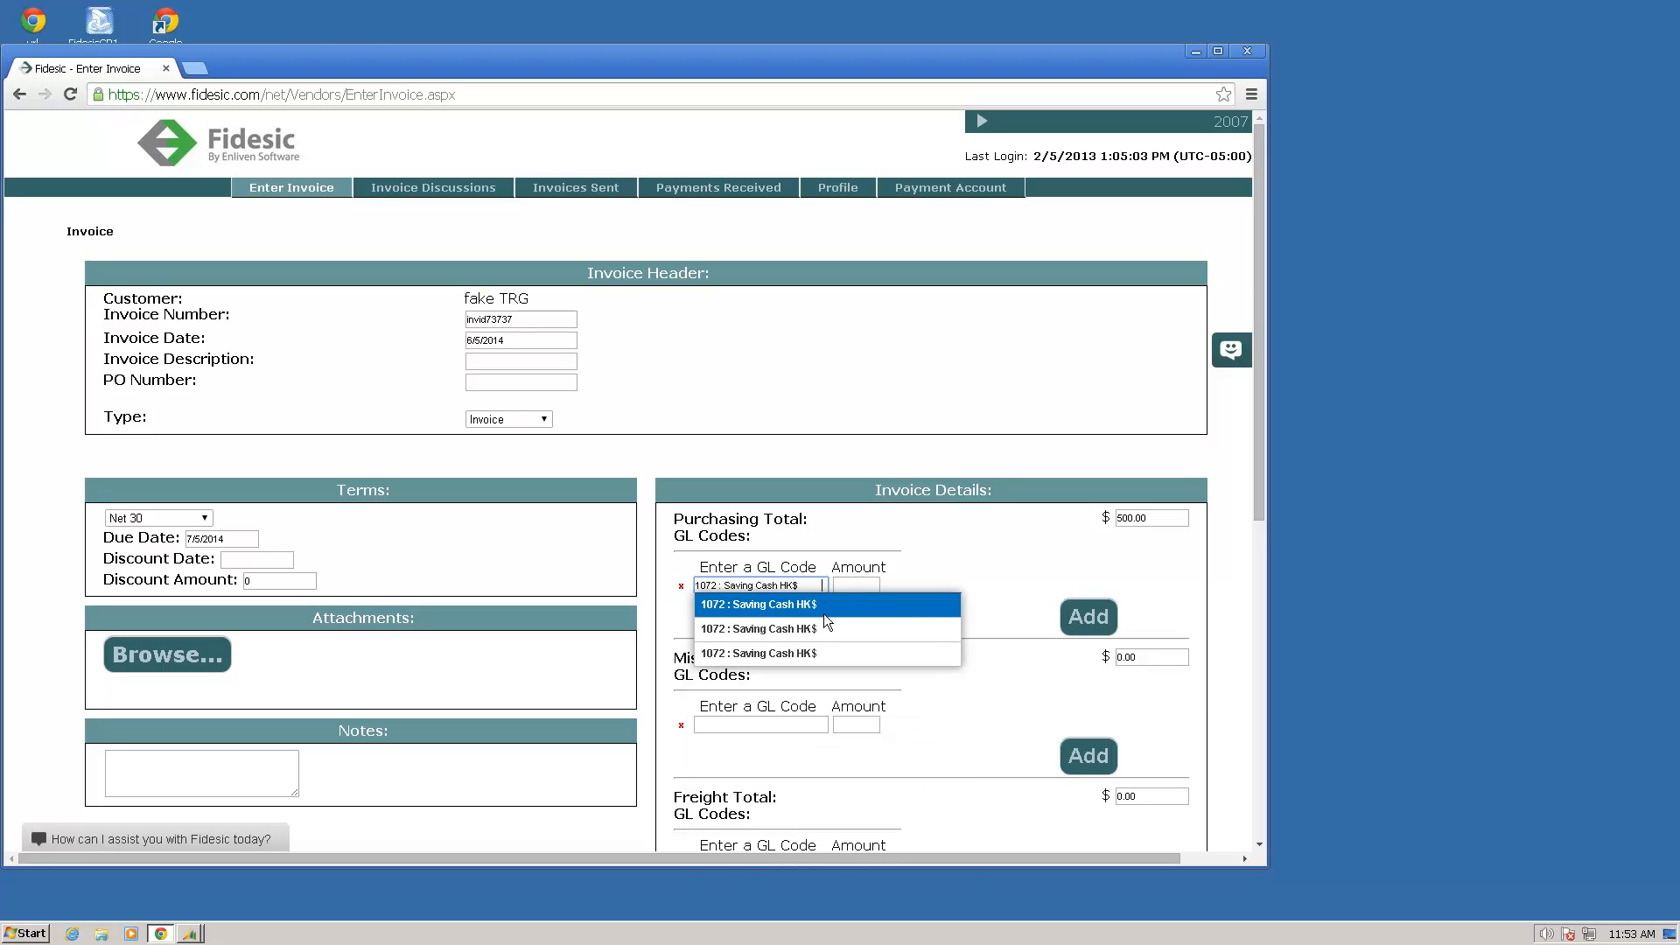
left_click(863, 605)
left_click(866, 584)
type("250")
key("Tab")
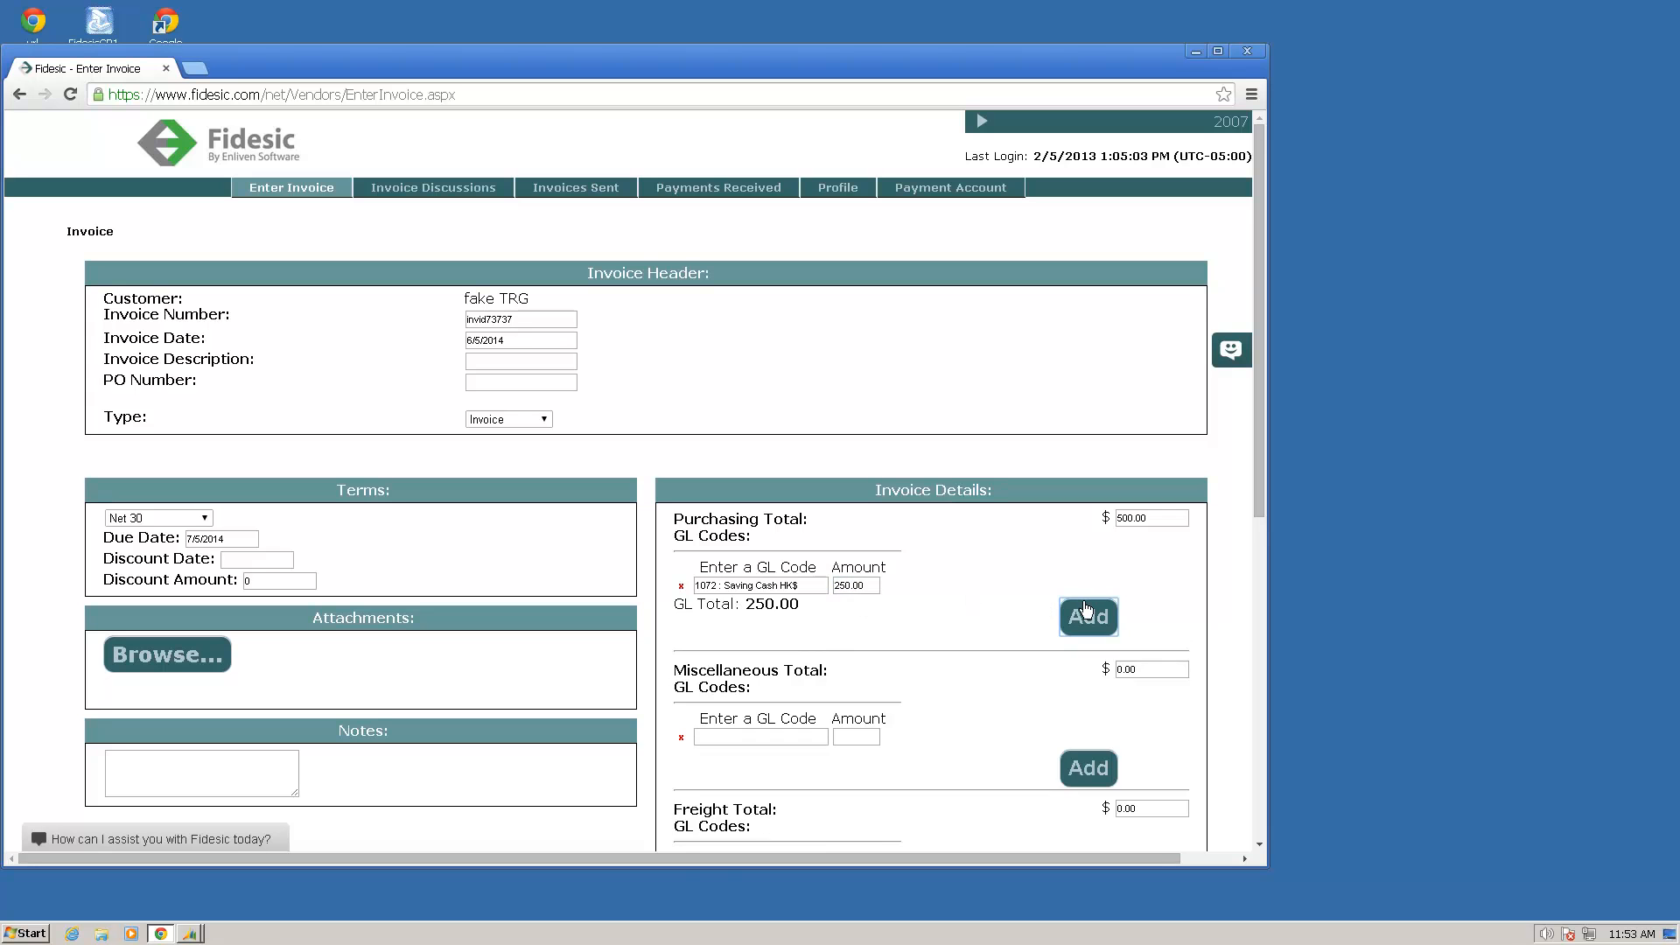
Step: Add a second purchasing GL line with code 1053 : Checking Cash AR$ and an amount of 250
left_click(1088, 617)
left_click(723, 605)
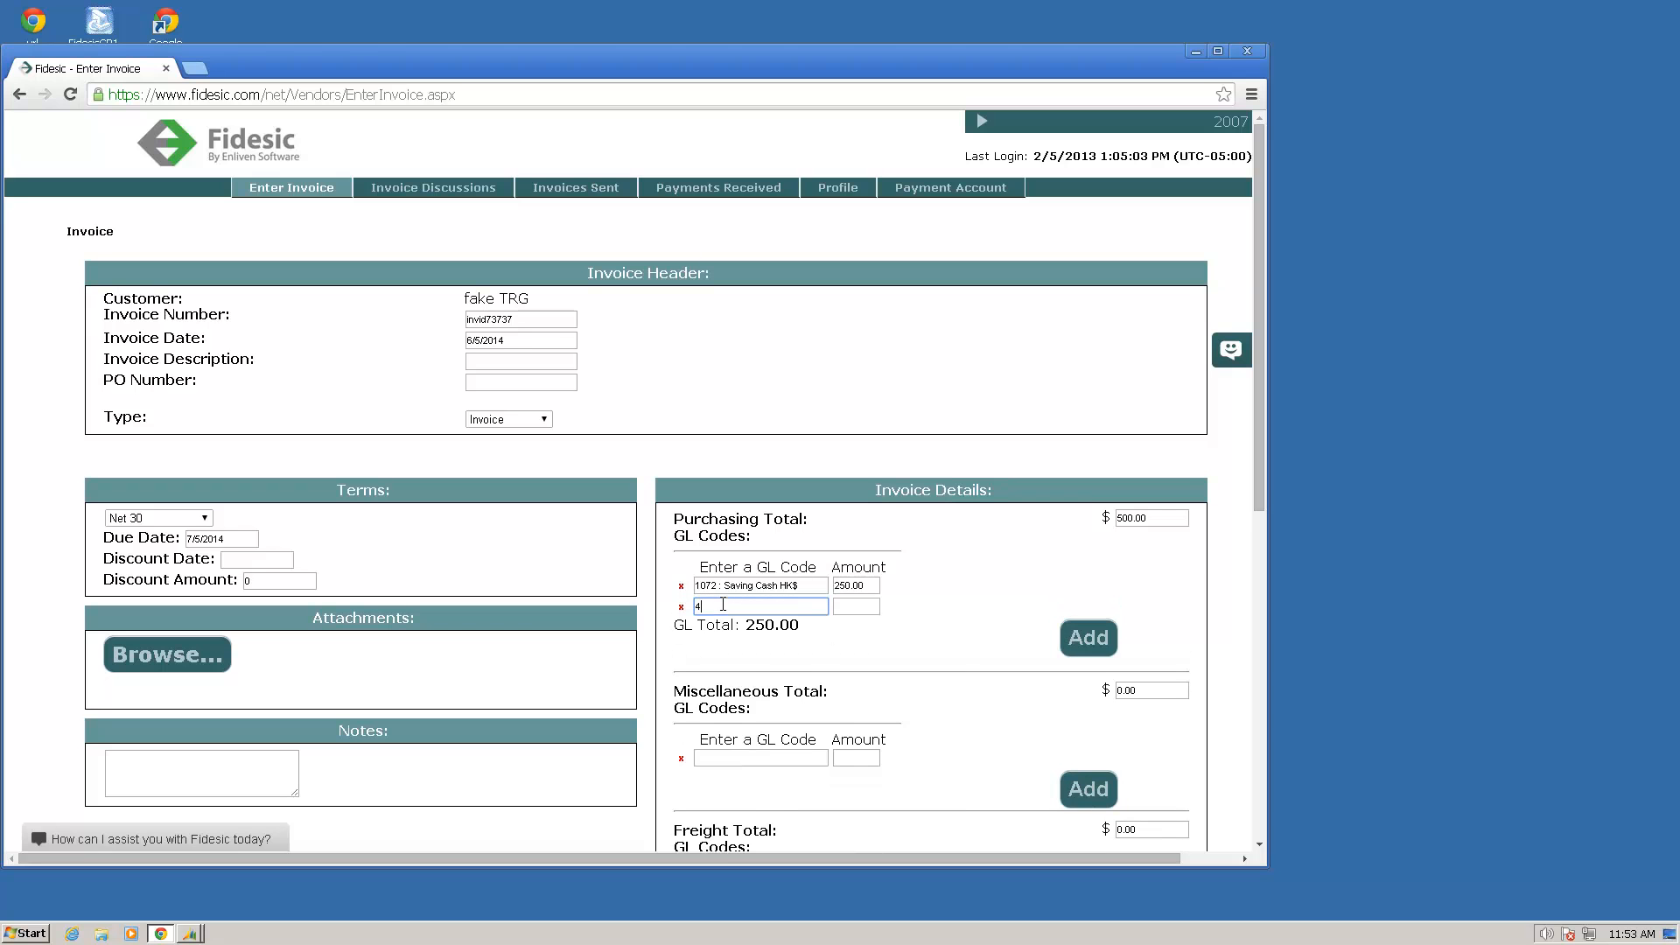
type("4")
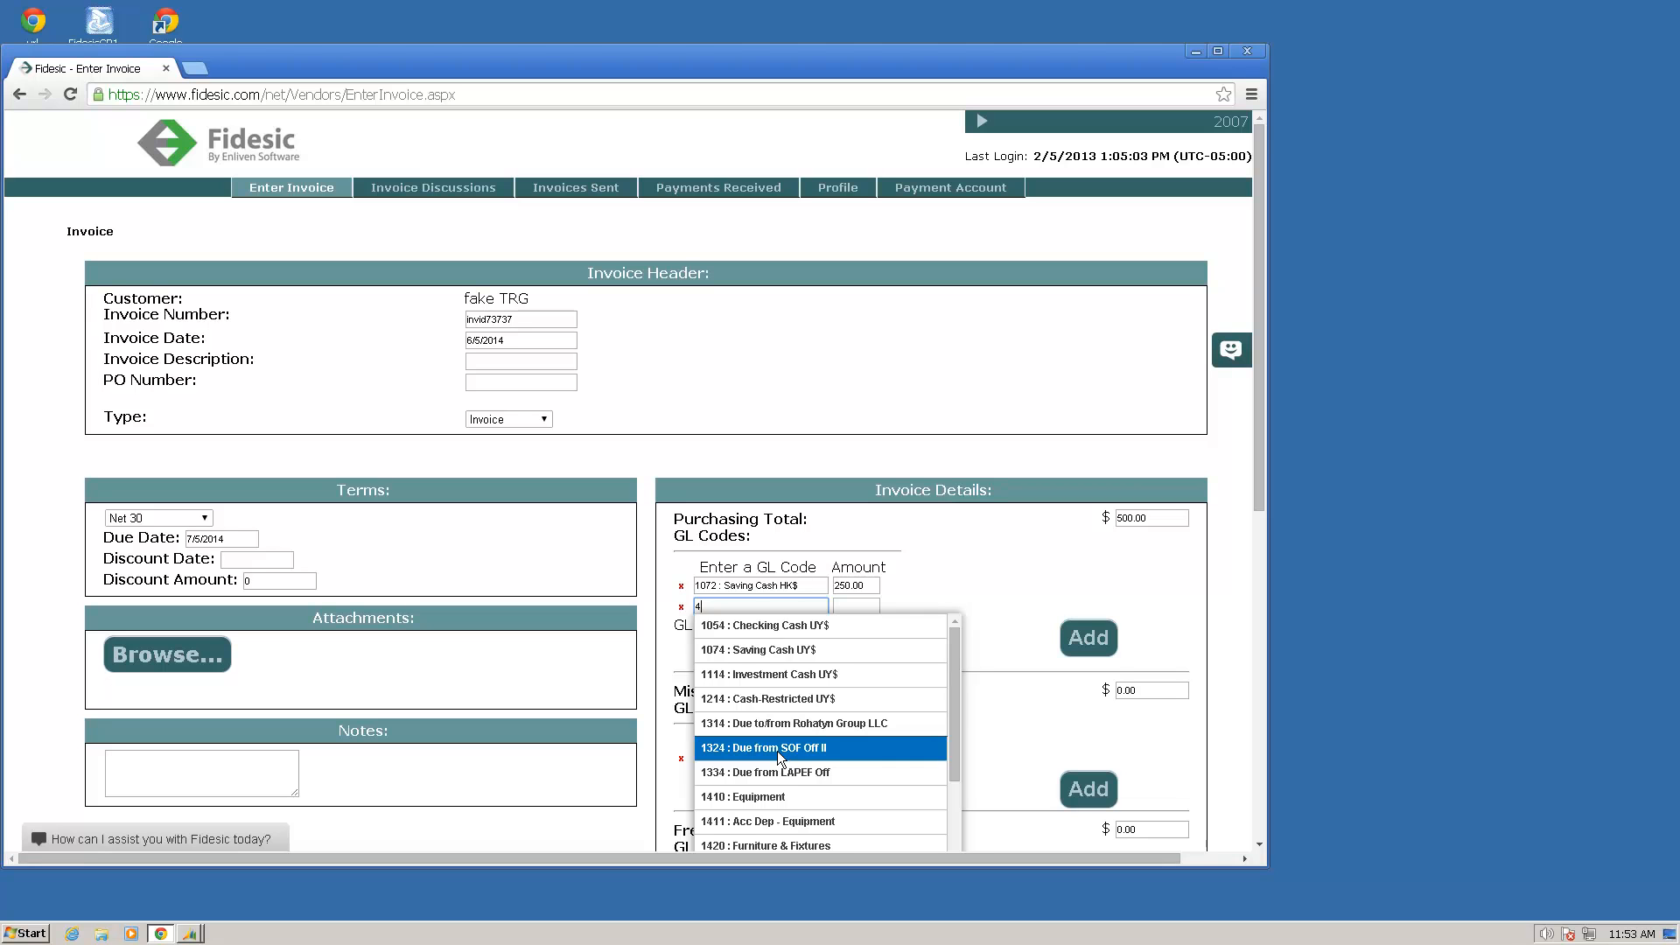
key("BackSpace")
type("check")
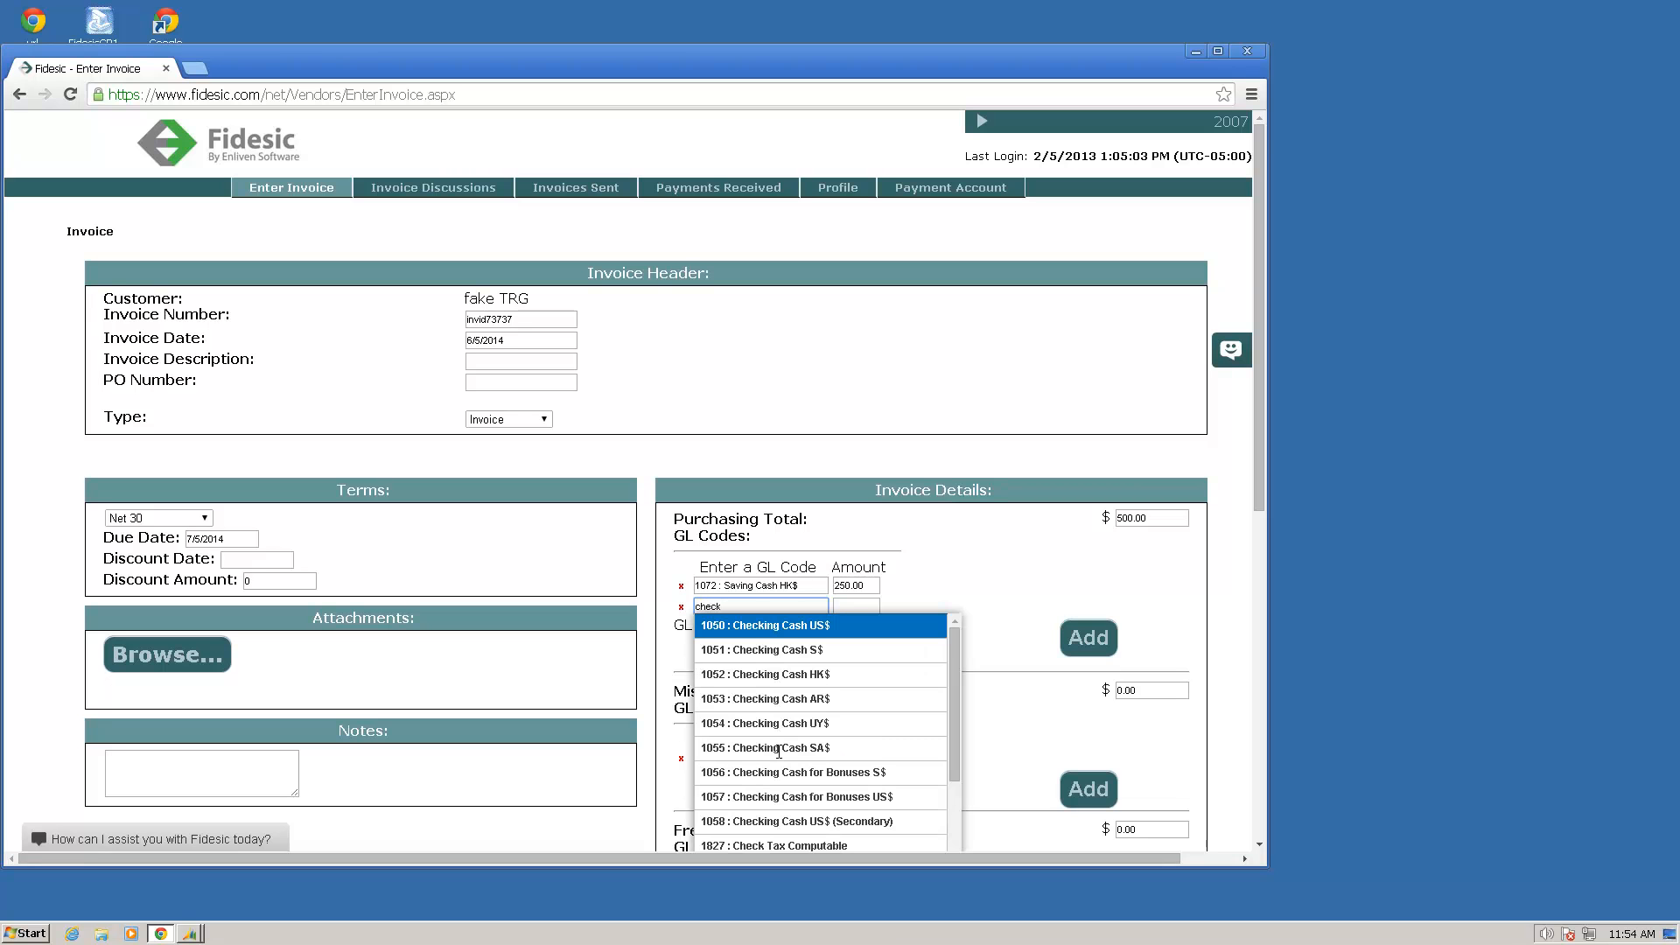
left_click(758, 704)
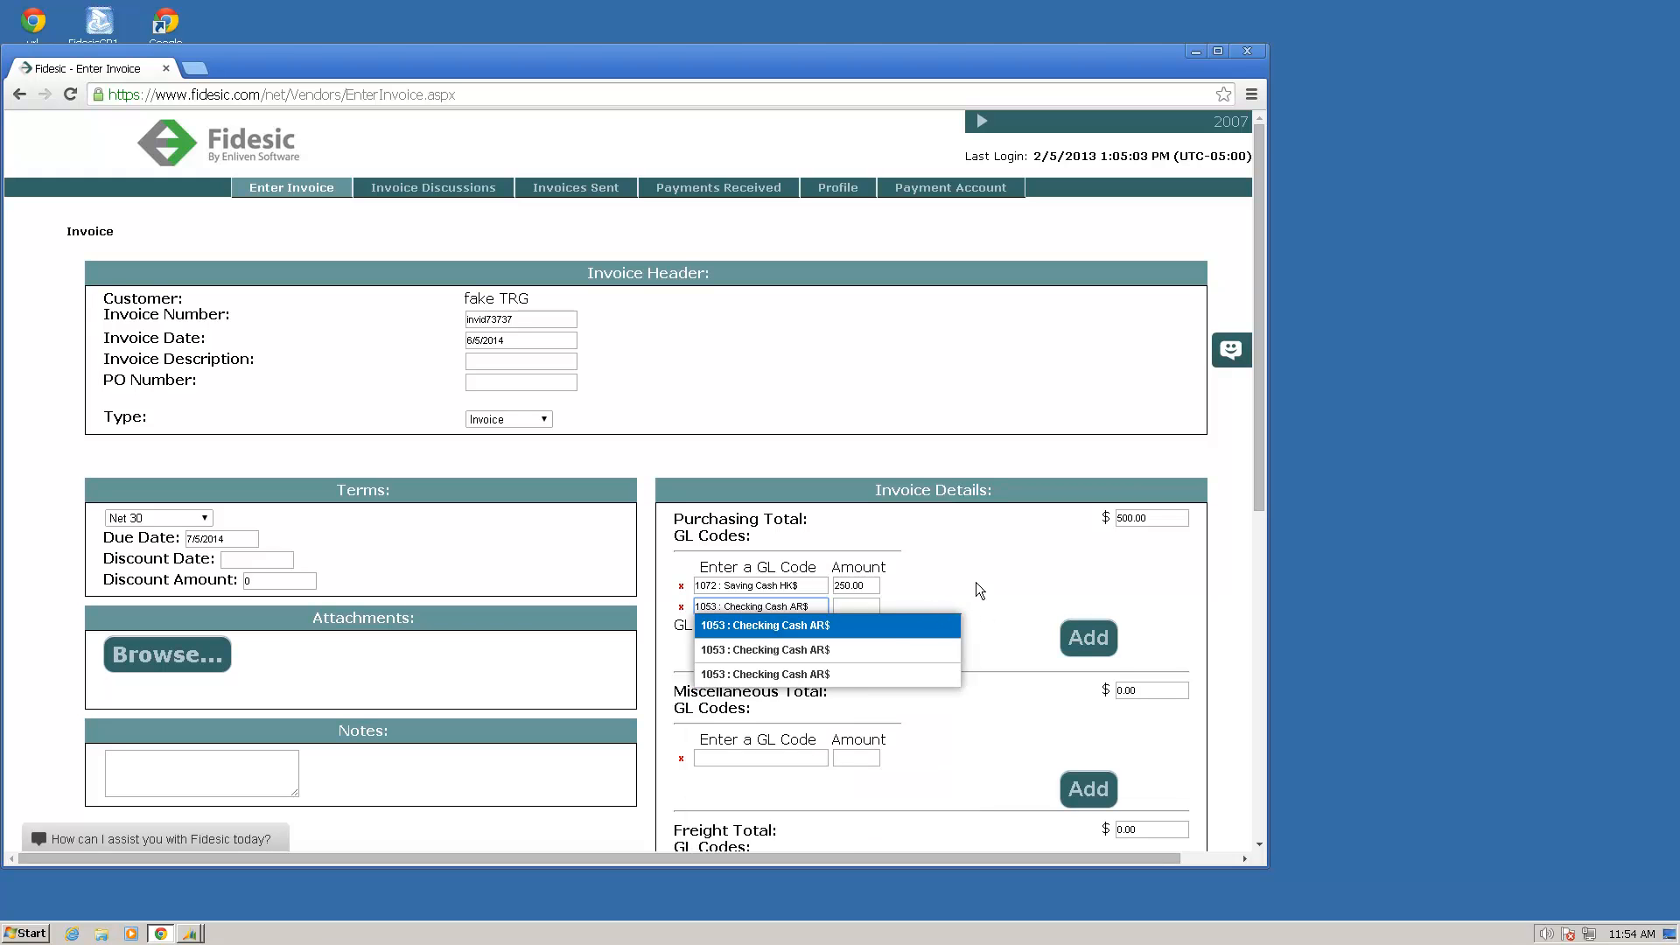
left_click(884, 627)
key("Tab")
type("250")
key("Tab")
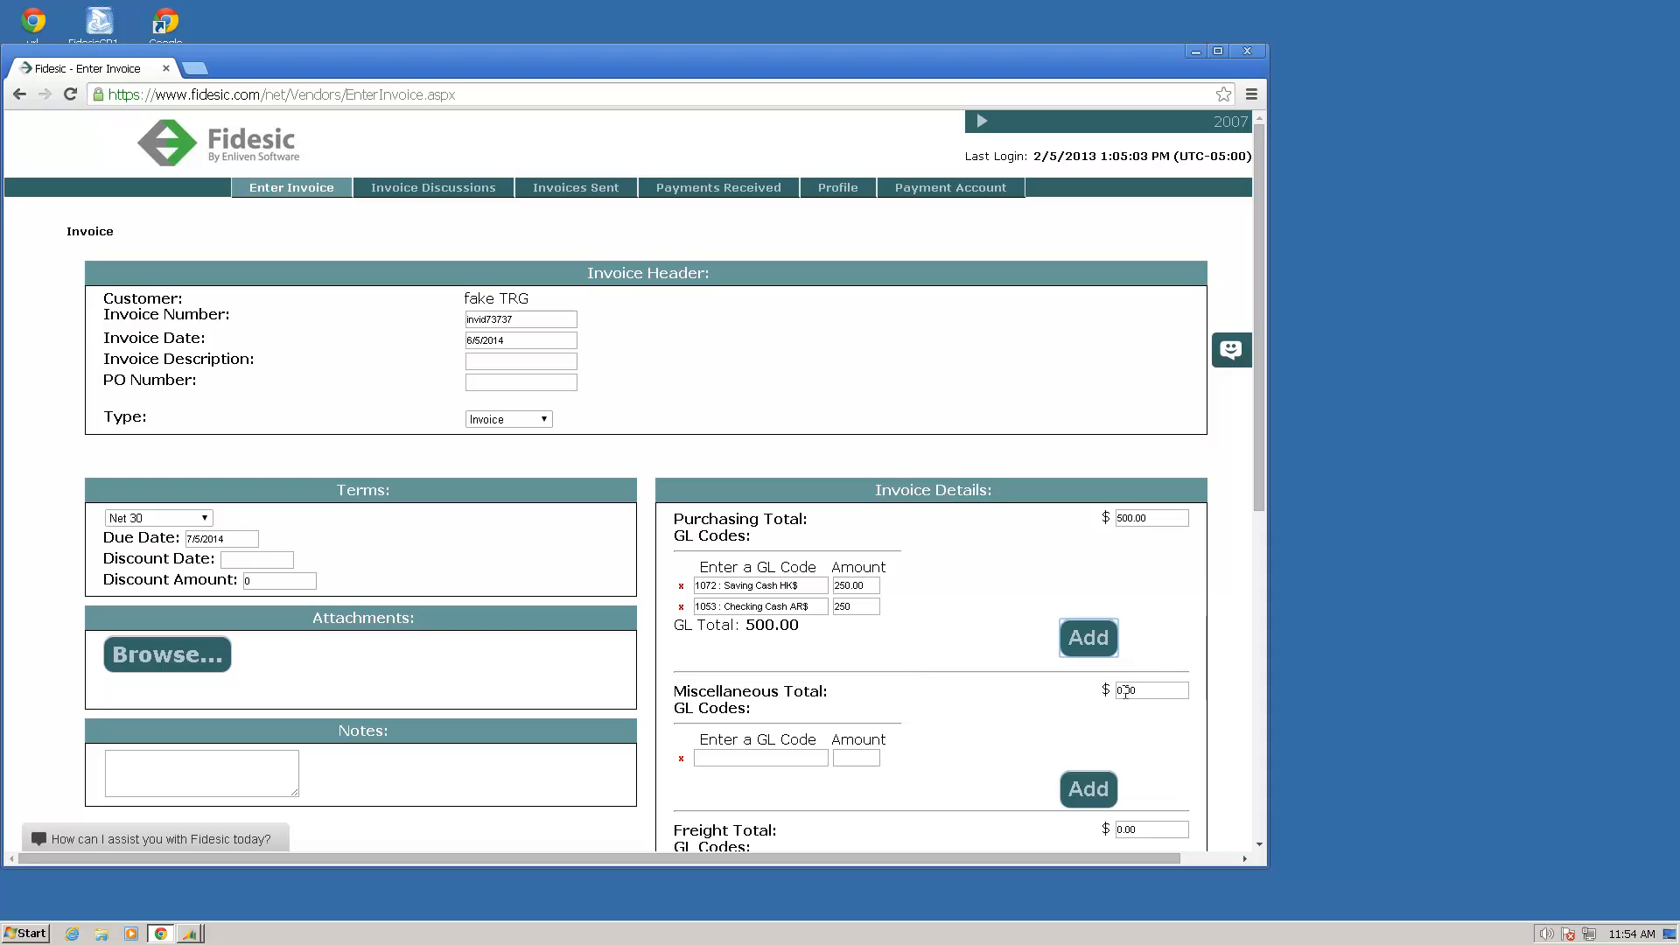
Step: Attach the FI Invoice Status PDF from the Desktop to the invoice
left_click(186, 656)
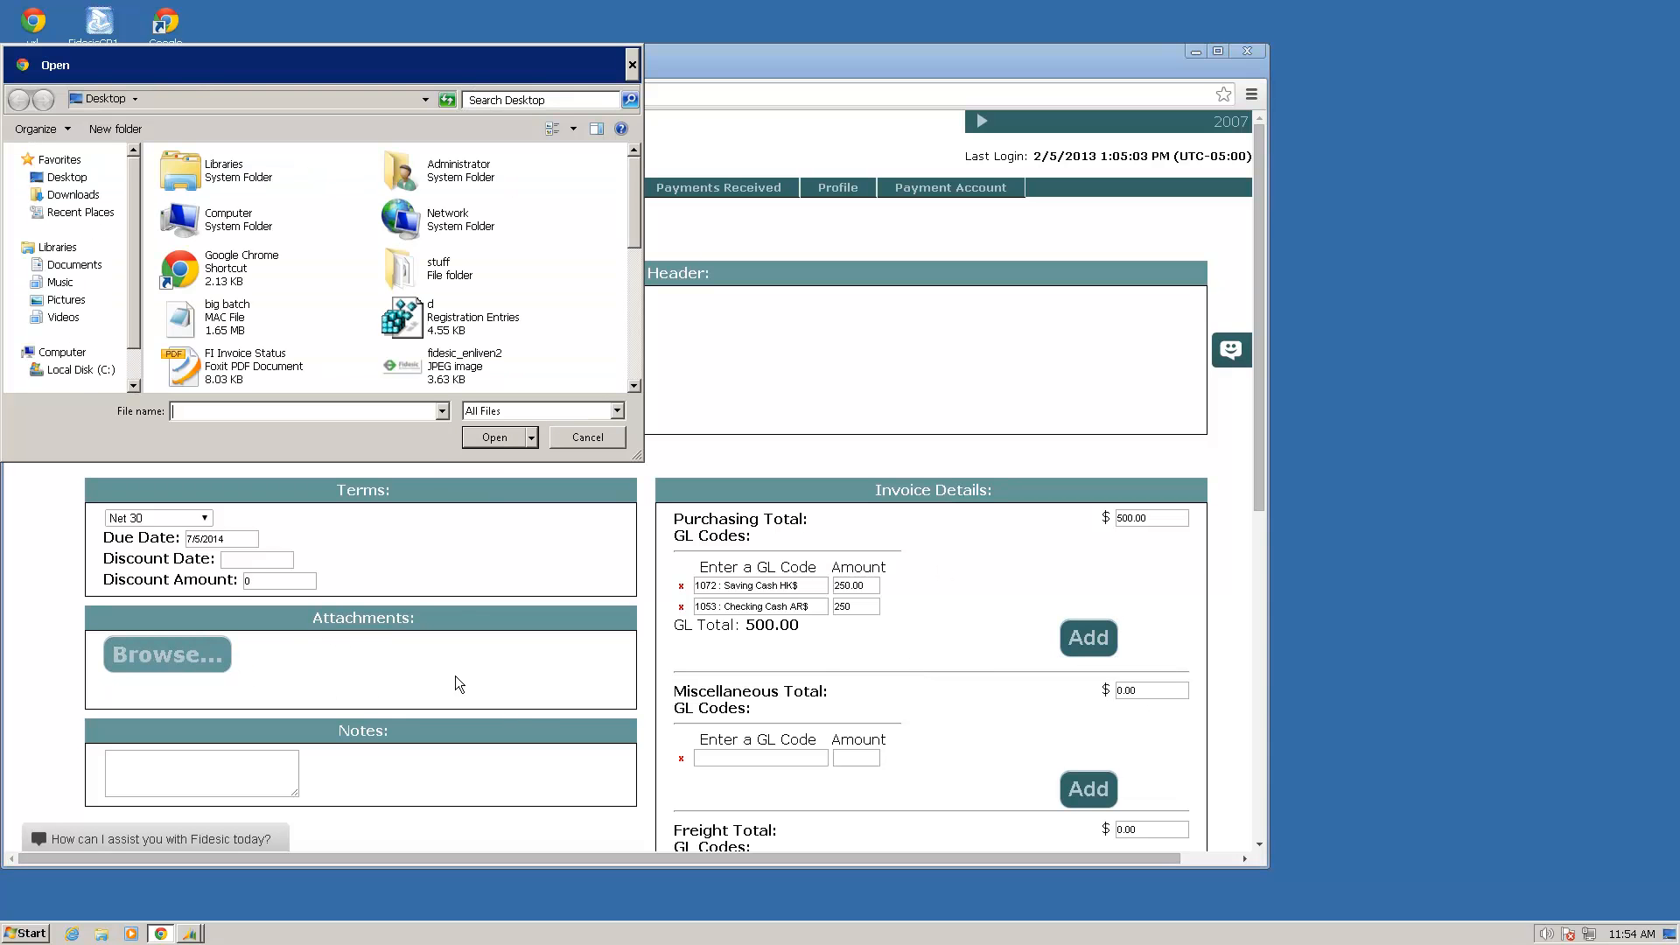
left_click(266, 354)
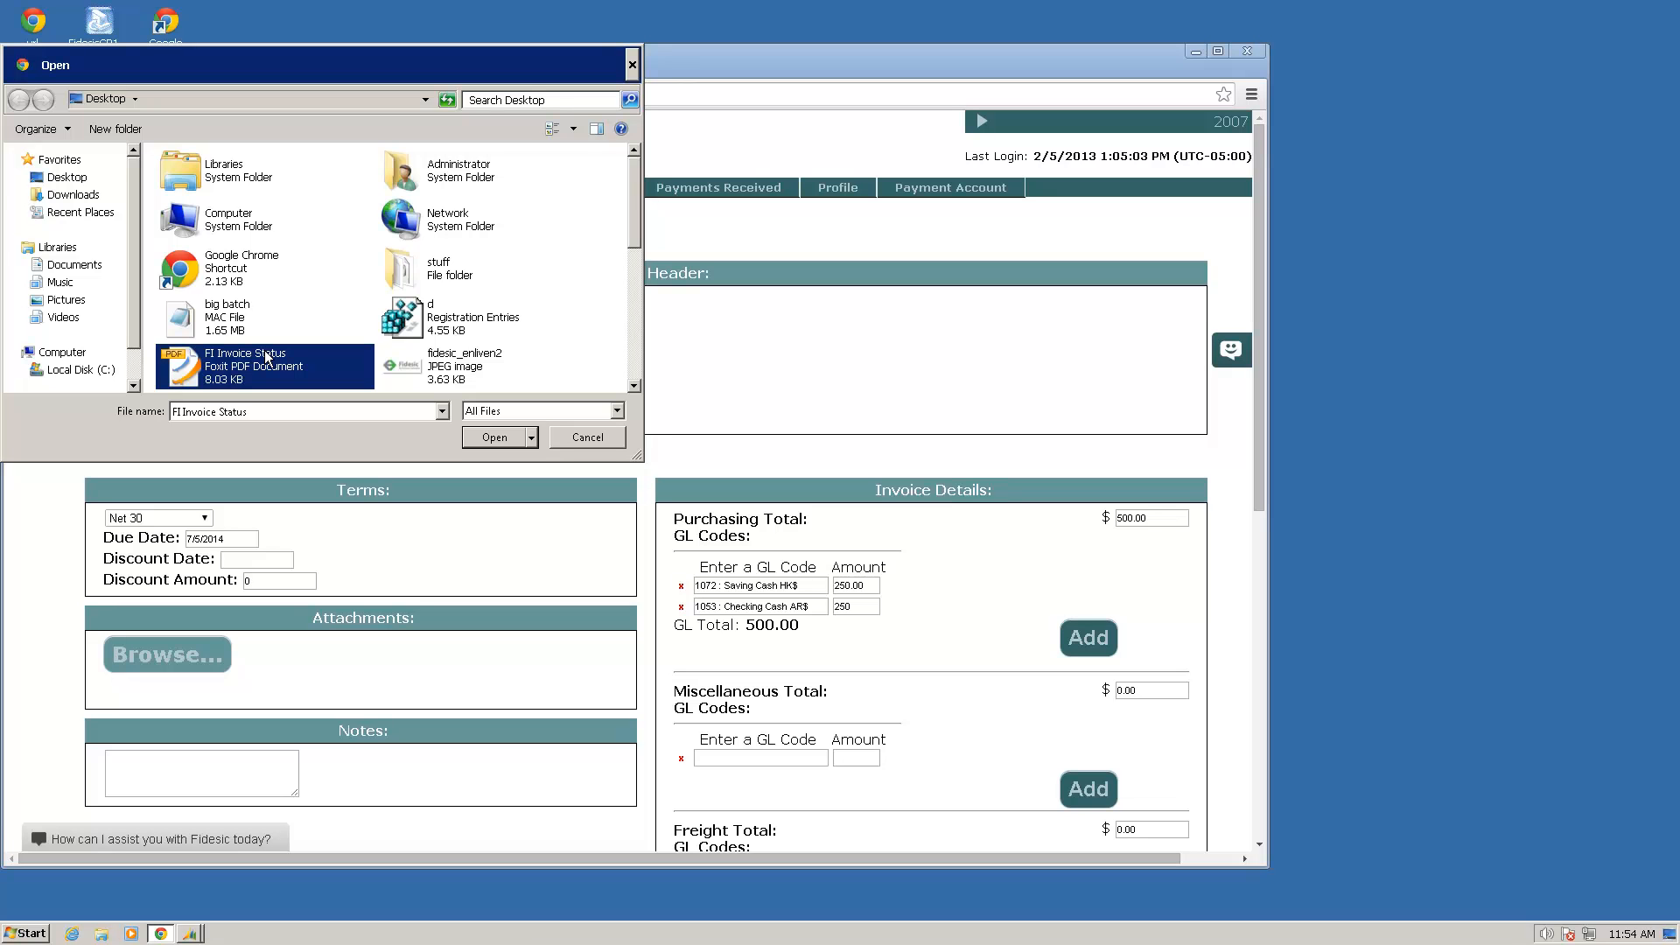
left_click(500, 439)
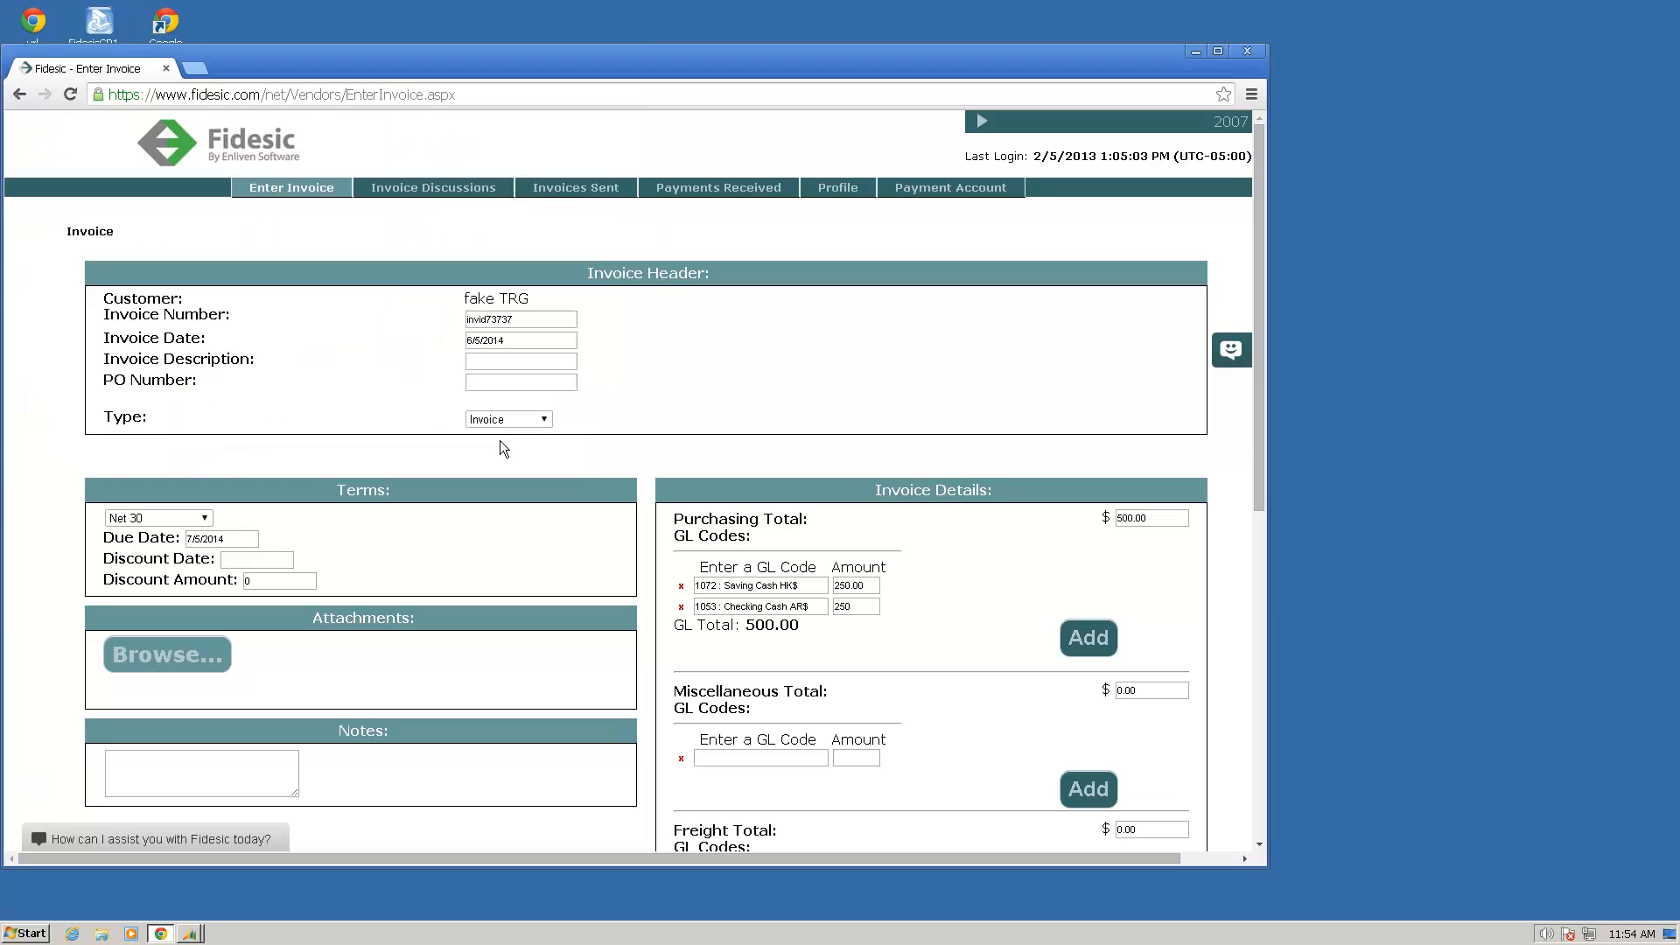
Step: Enter "I drove to detroit." in the invoice notes
scroll(548, 660, "down", 3)
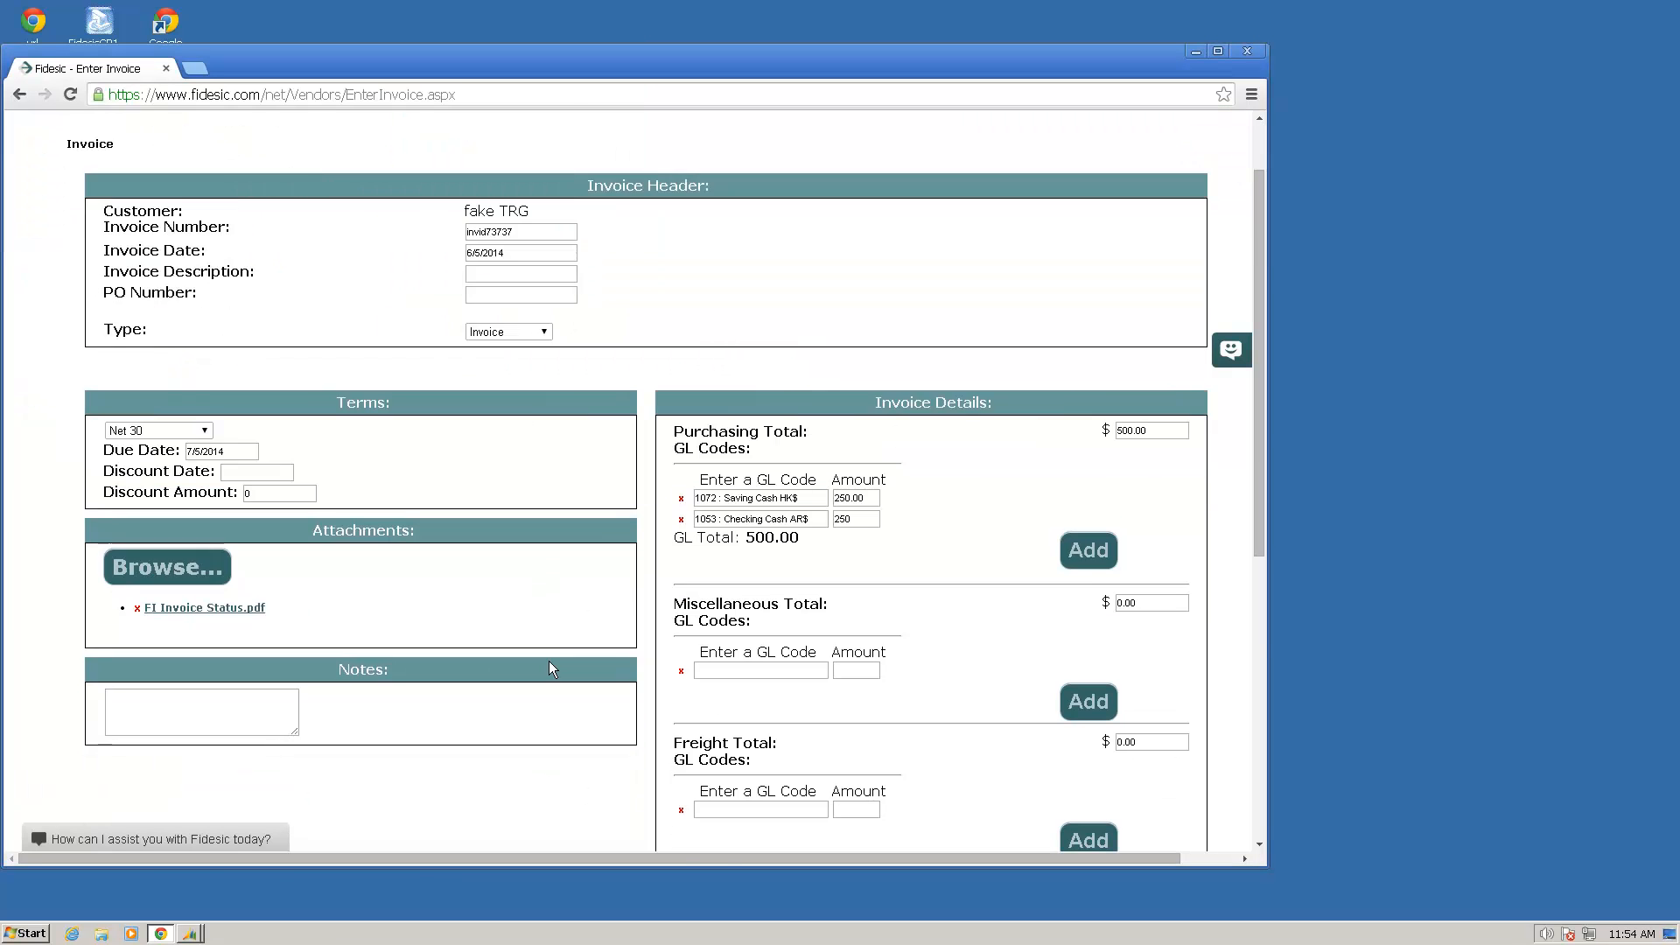
left_click(254, 554)
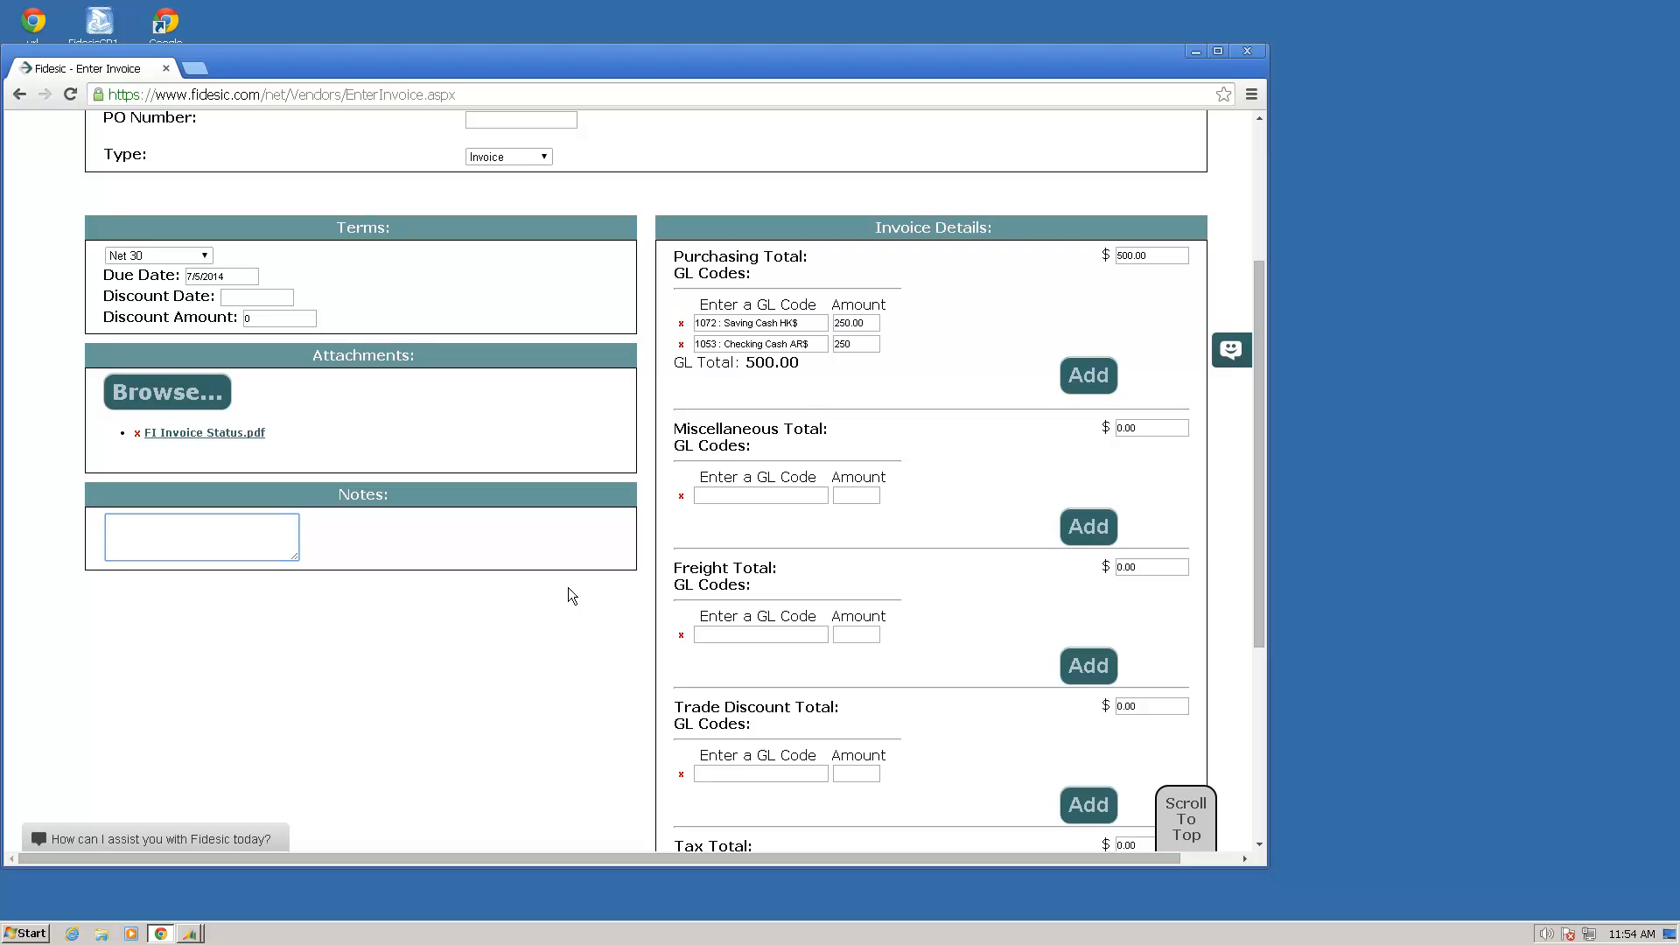
type("I drove to detroit.")
left_click(530, 664)
Step: Save the completed invoice
scroll(495, 741, "down", 3)
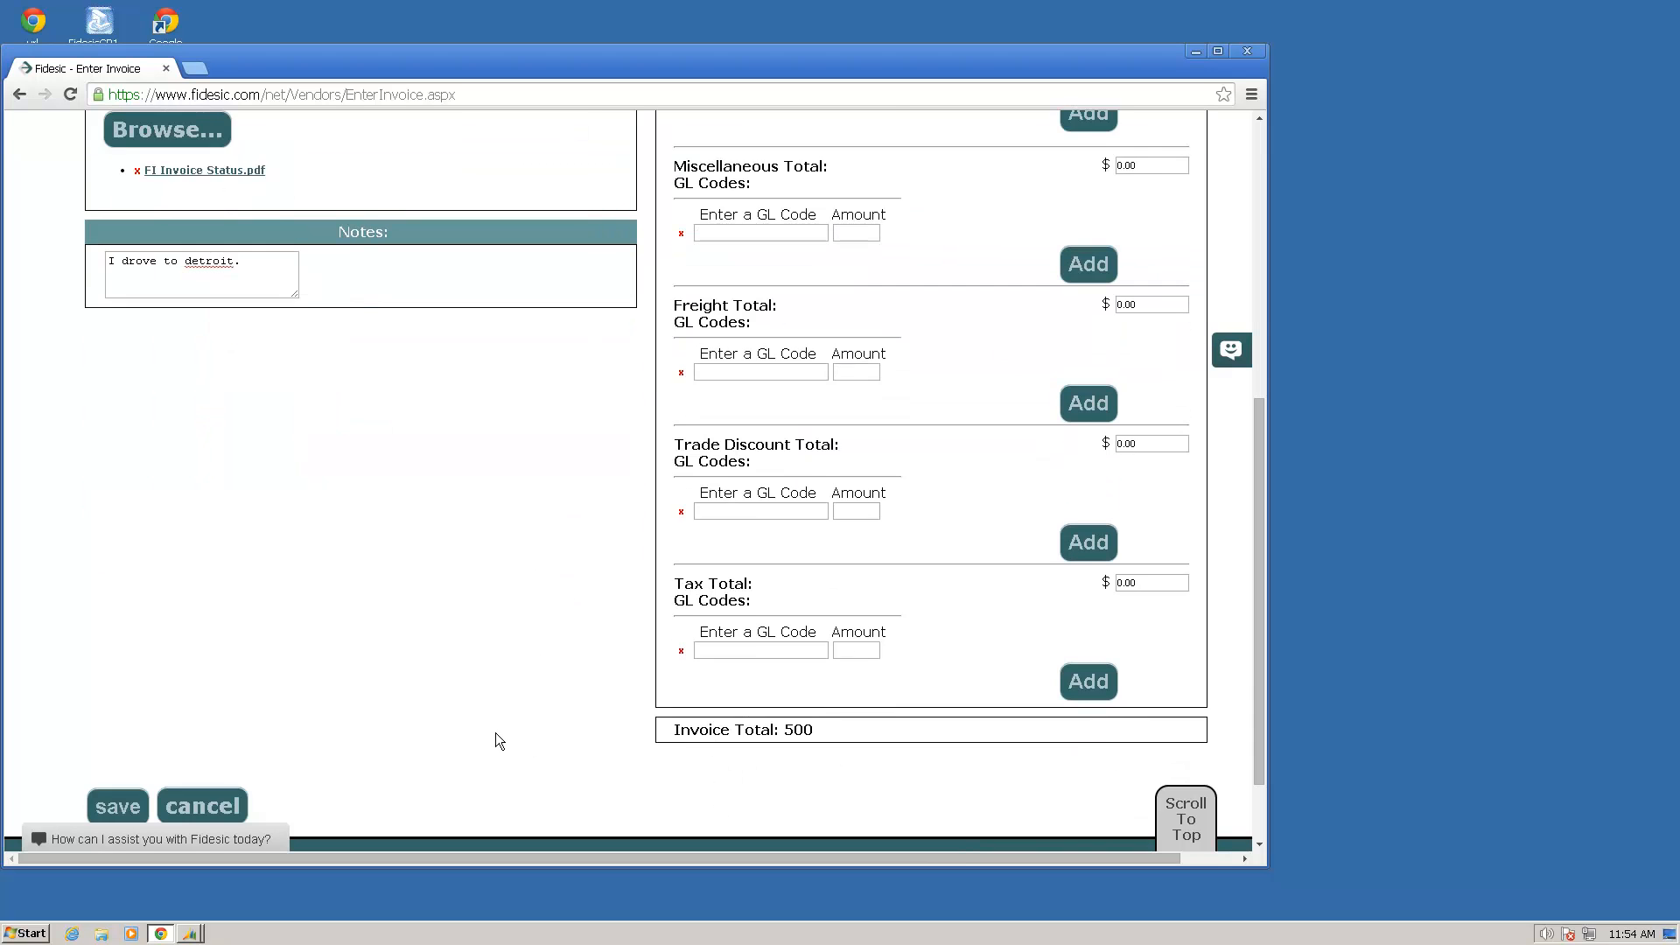
scroll(495, 741, "down", 2)
left_click(120, 707)
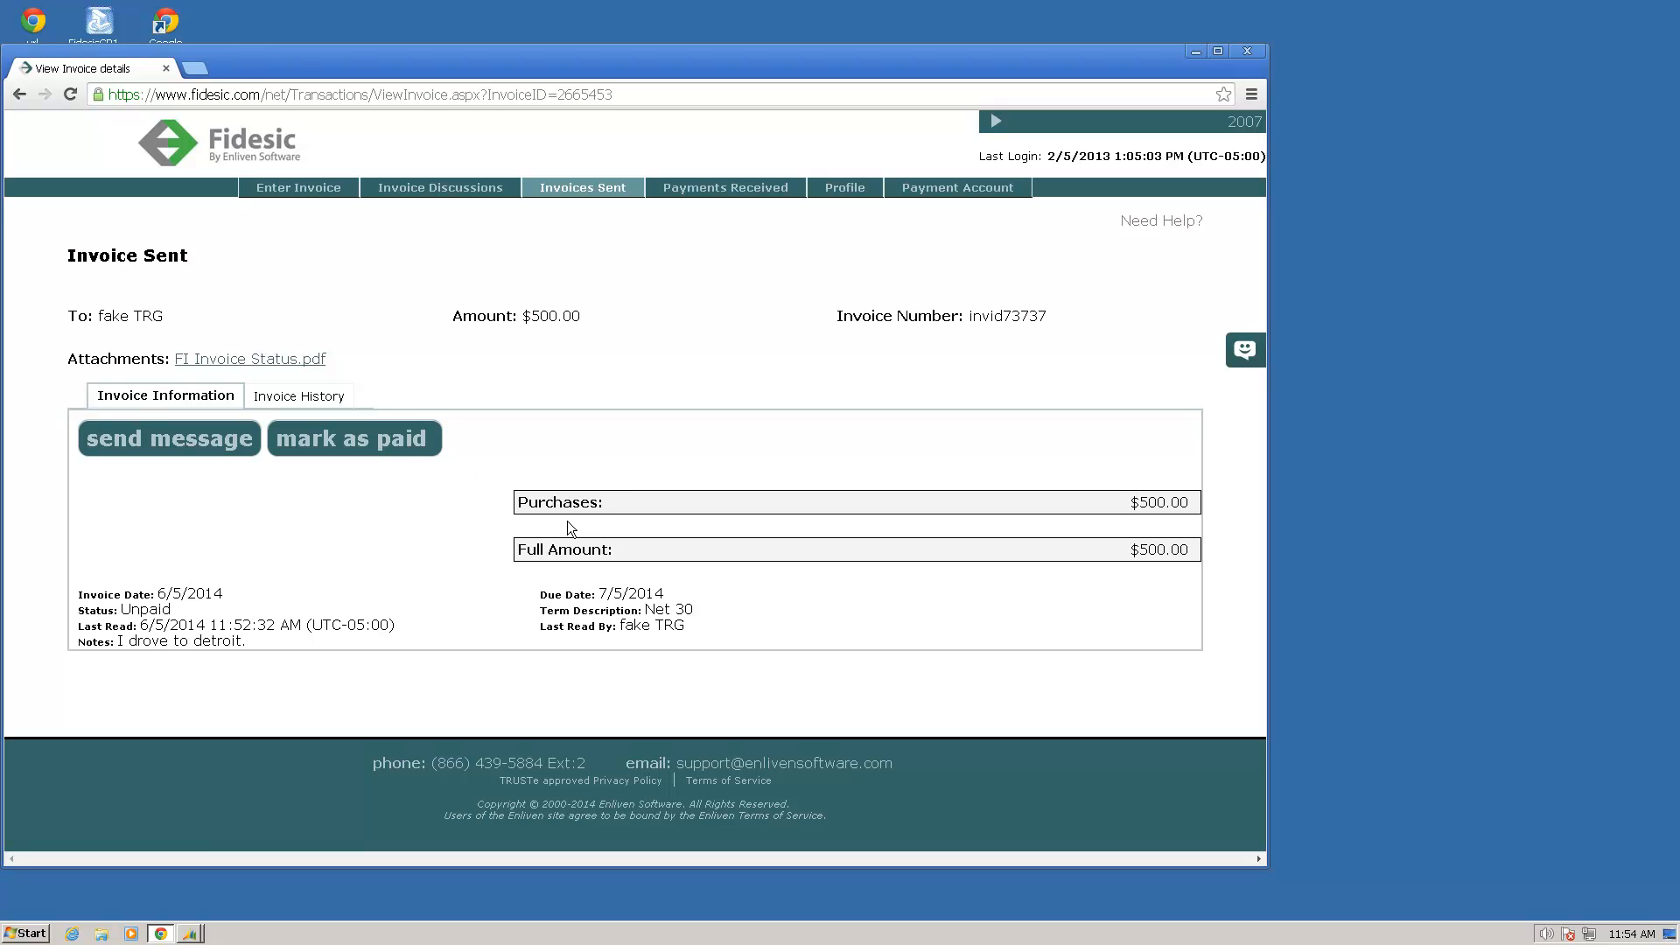
Step: Open invoice invid73737 from the sent invoices and review its history and invoice information
left_click(591, 188)
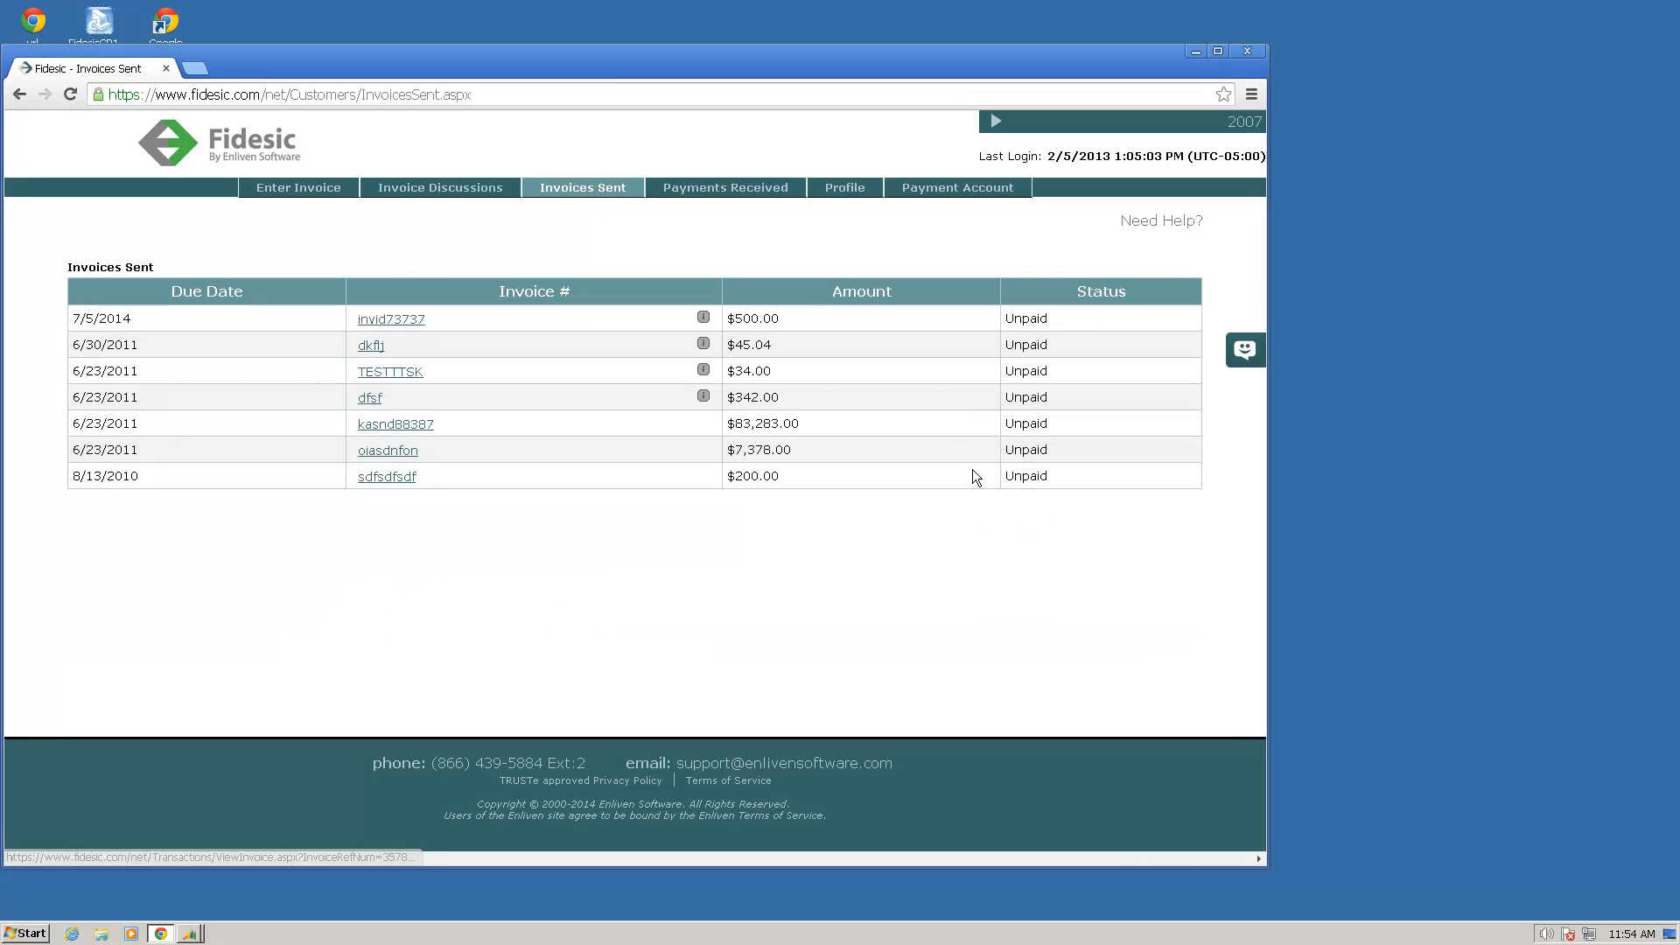
left_click(399, 320)
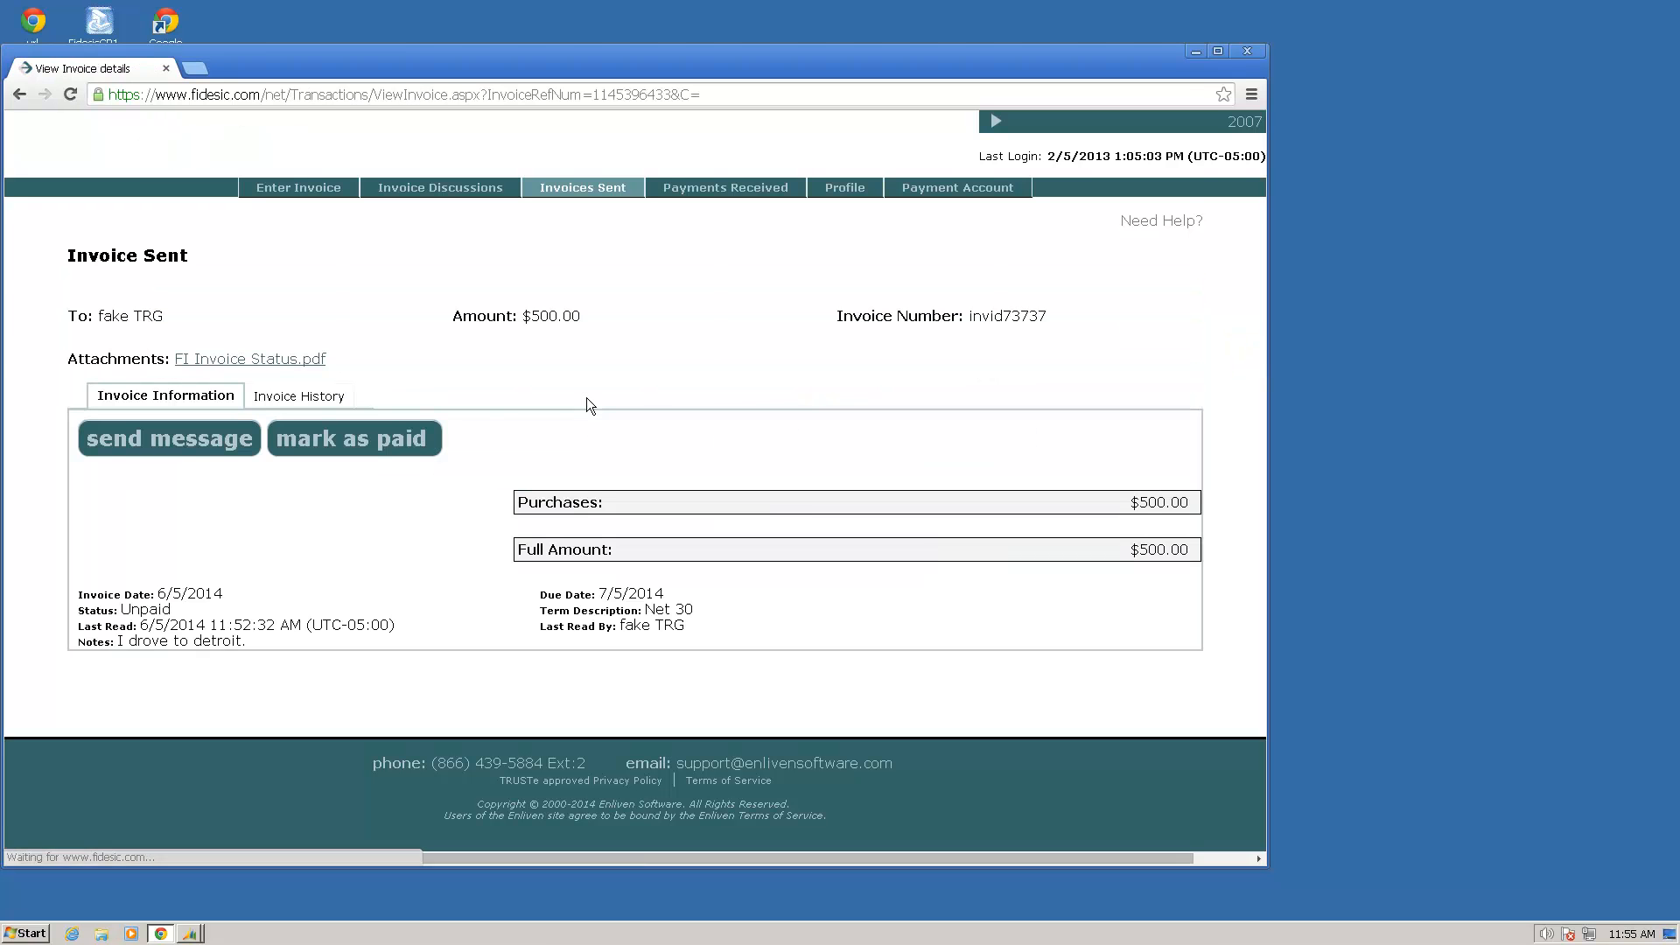
left_click(315, 397)
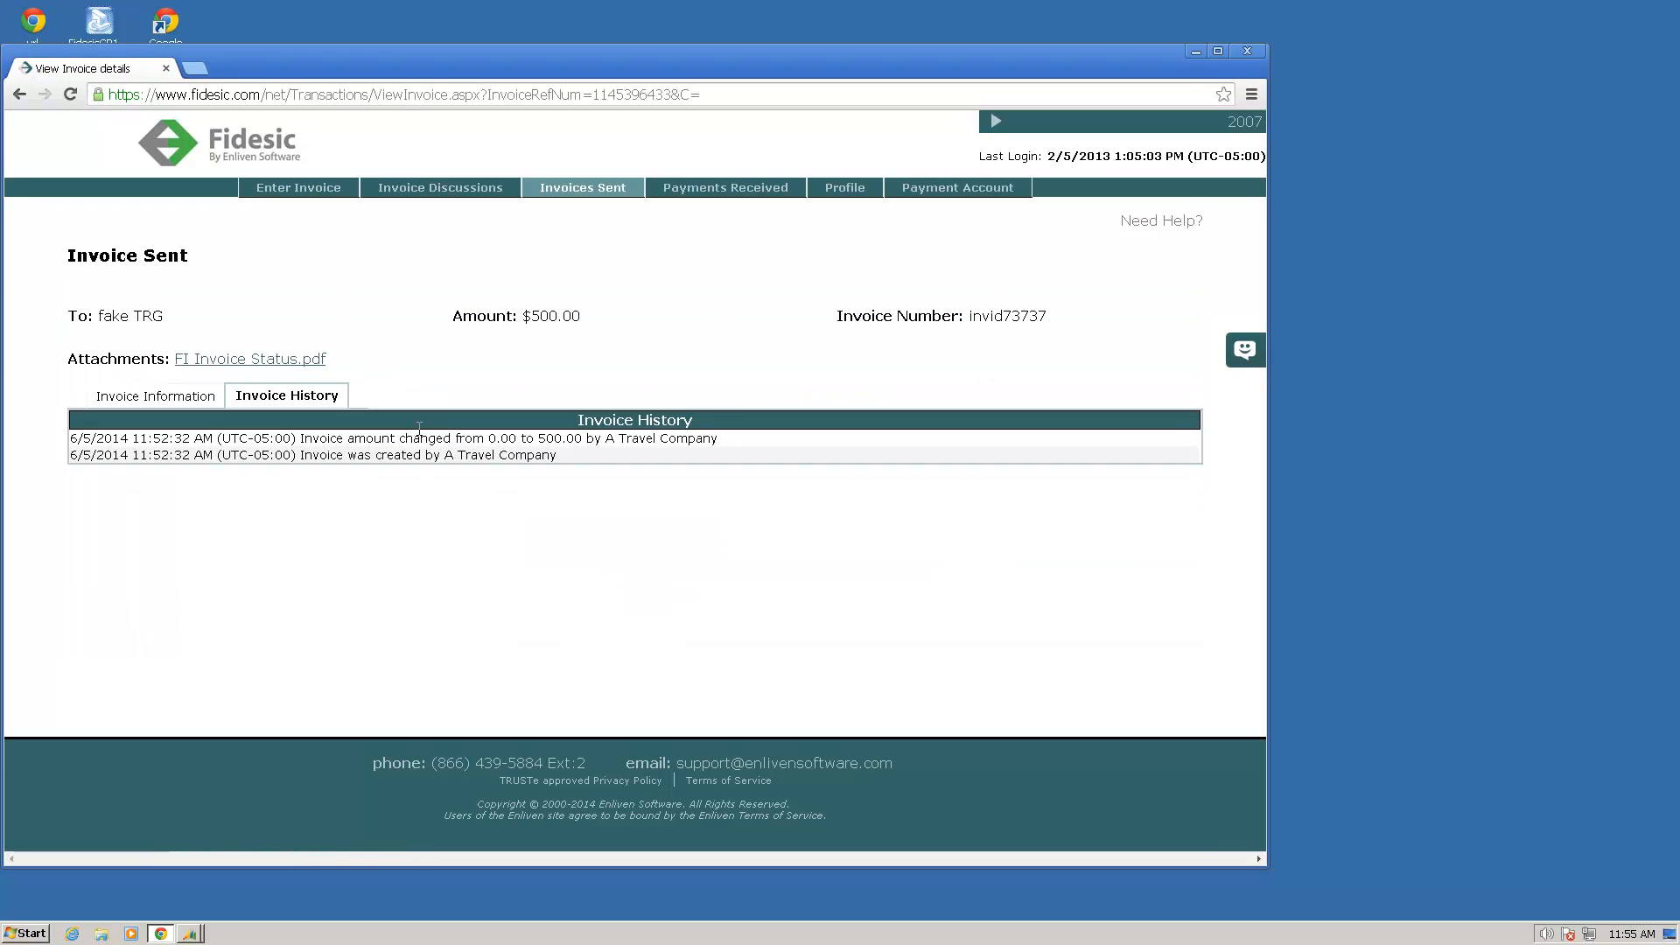
left_click_drag(403, 447, 348, 454)
left_click(389, 452)
left_click(171, 399)
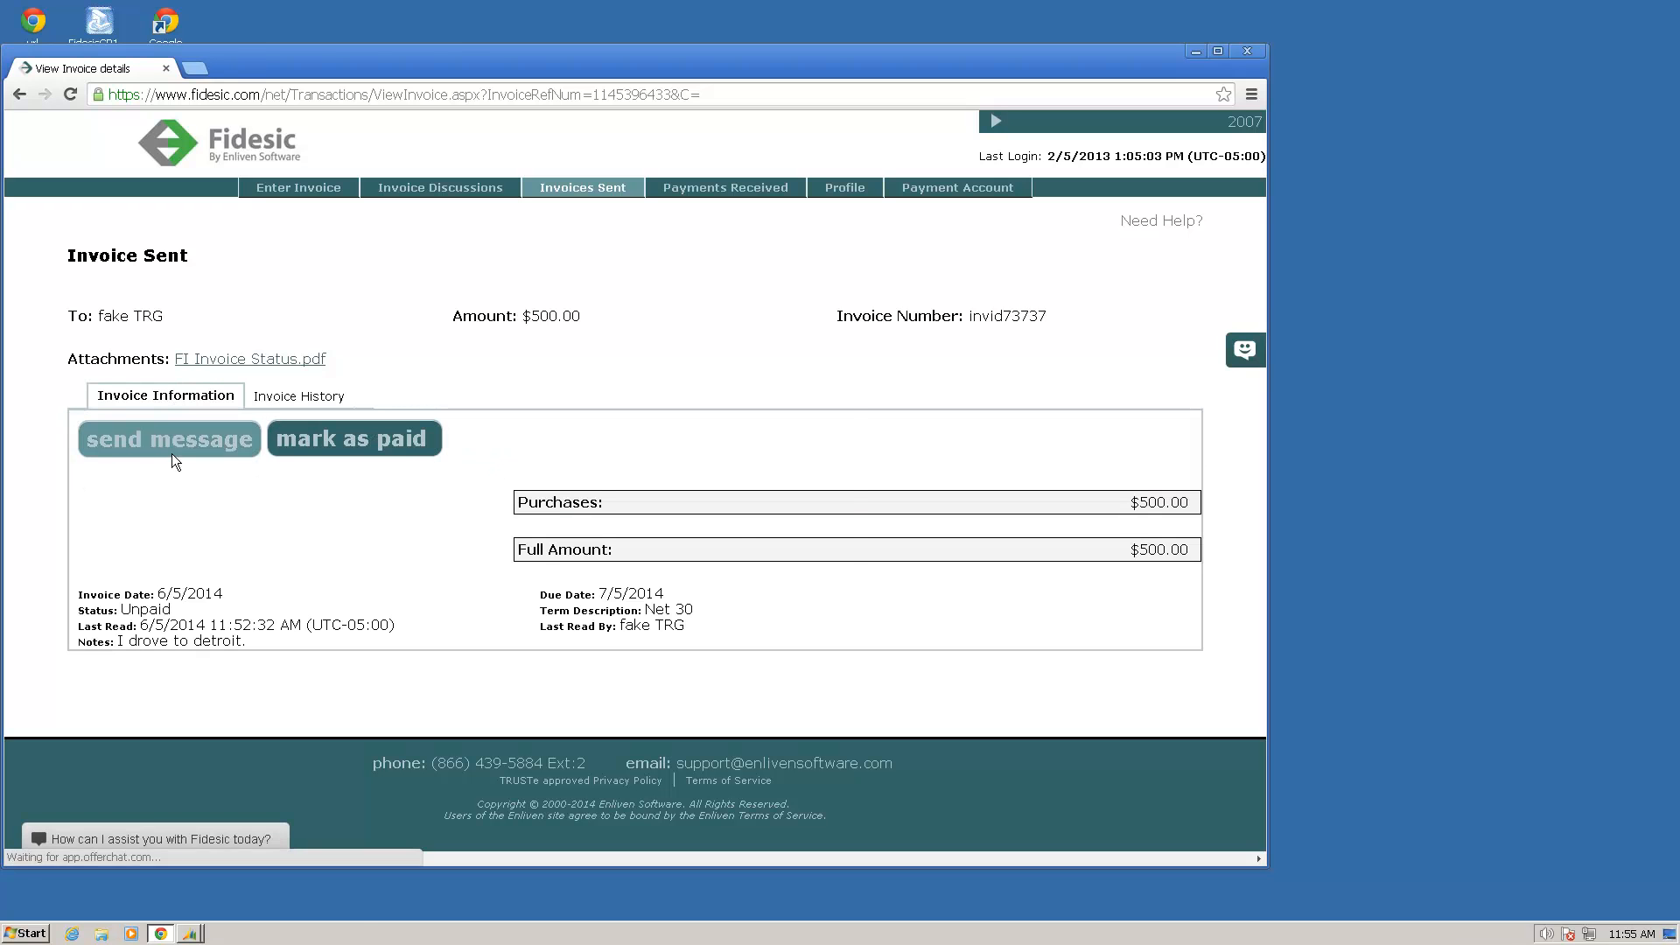
left_click(159, 459)
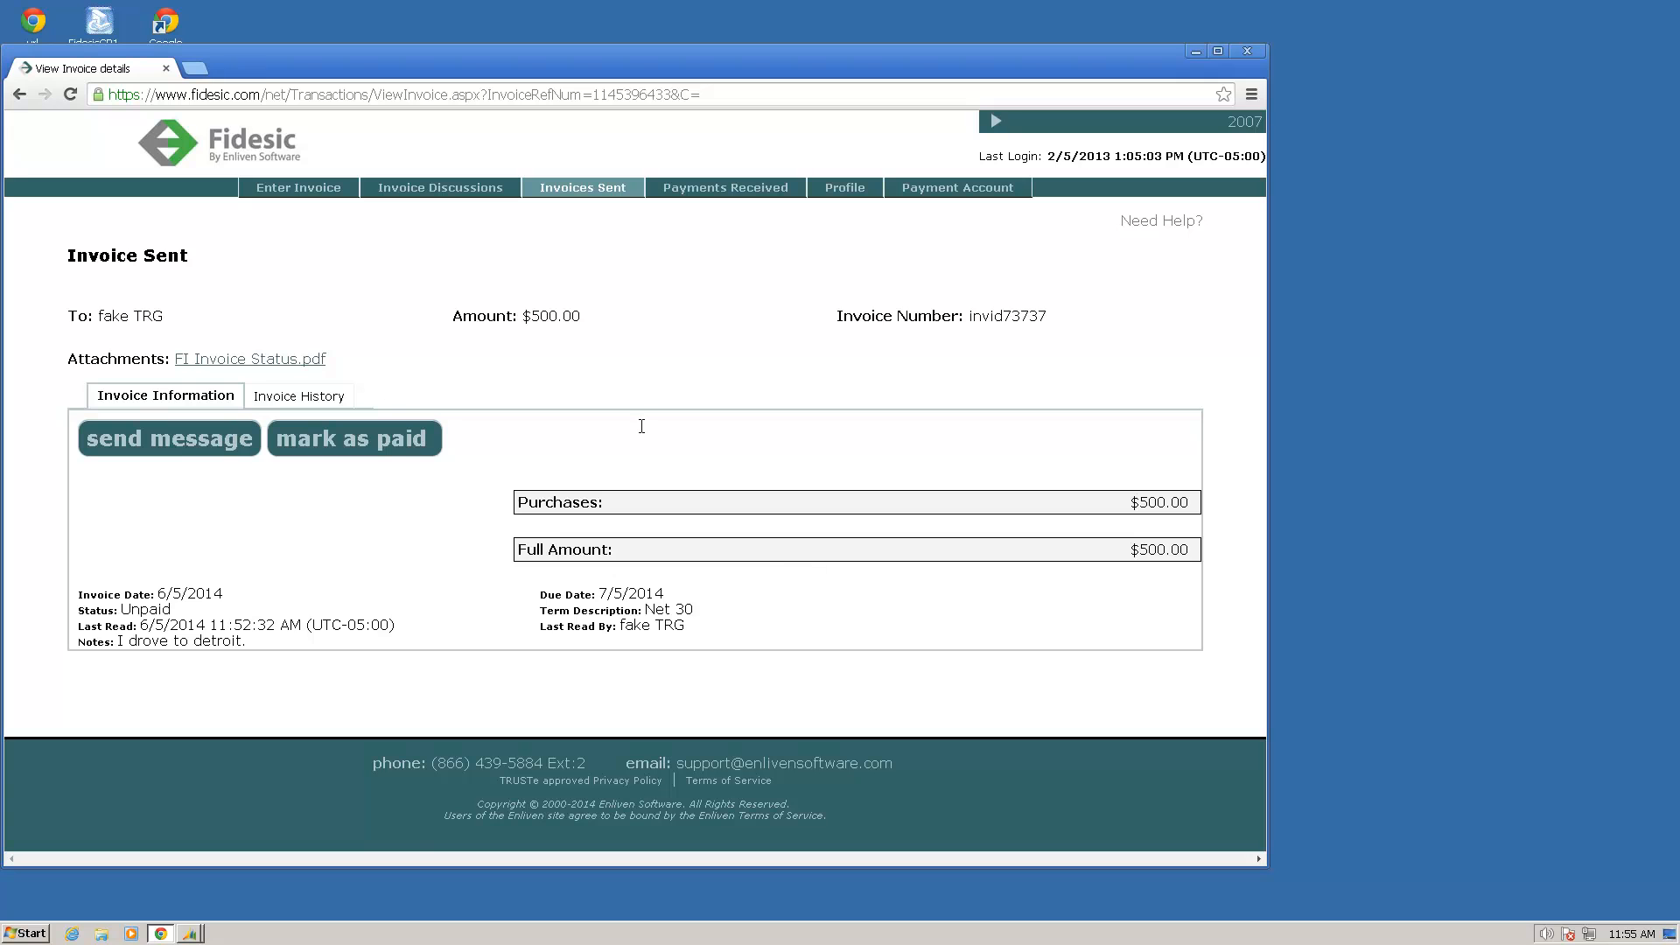
Step: Review the received payments and the user profile, and return to a blank invoice form
left_click(792, 190)
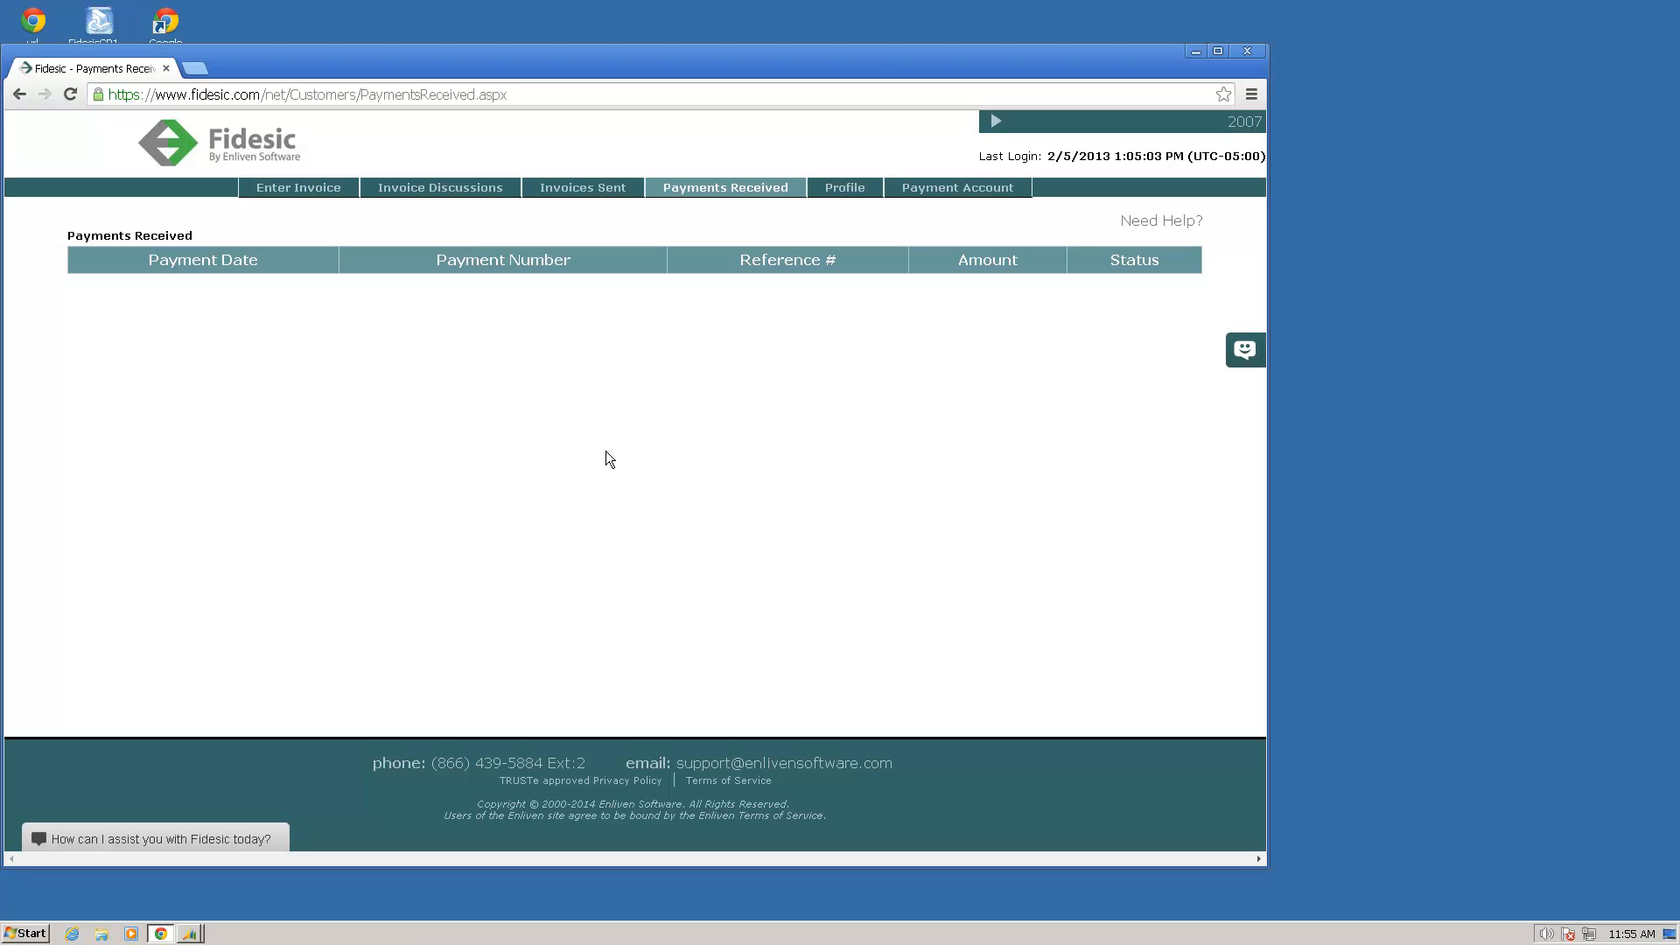
left_click(837, 189)
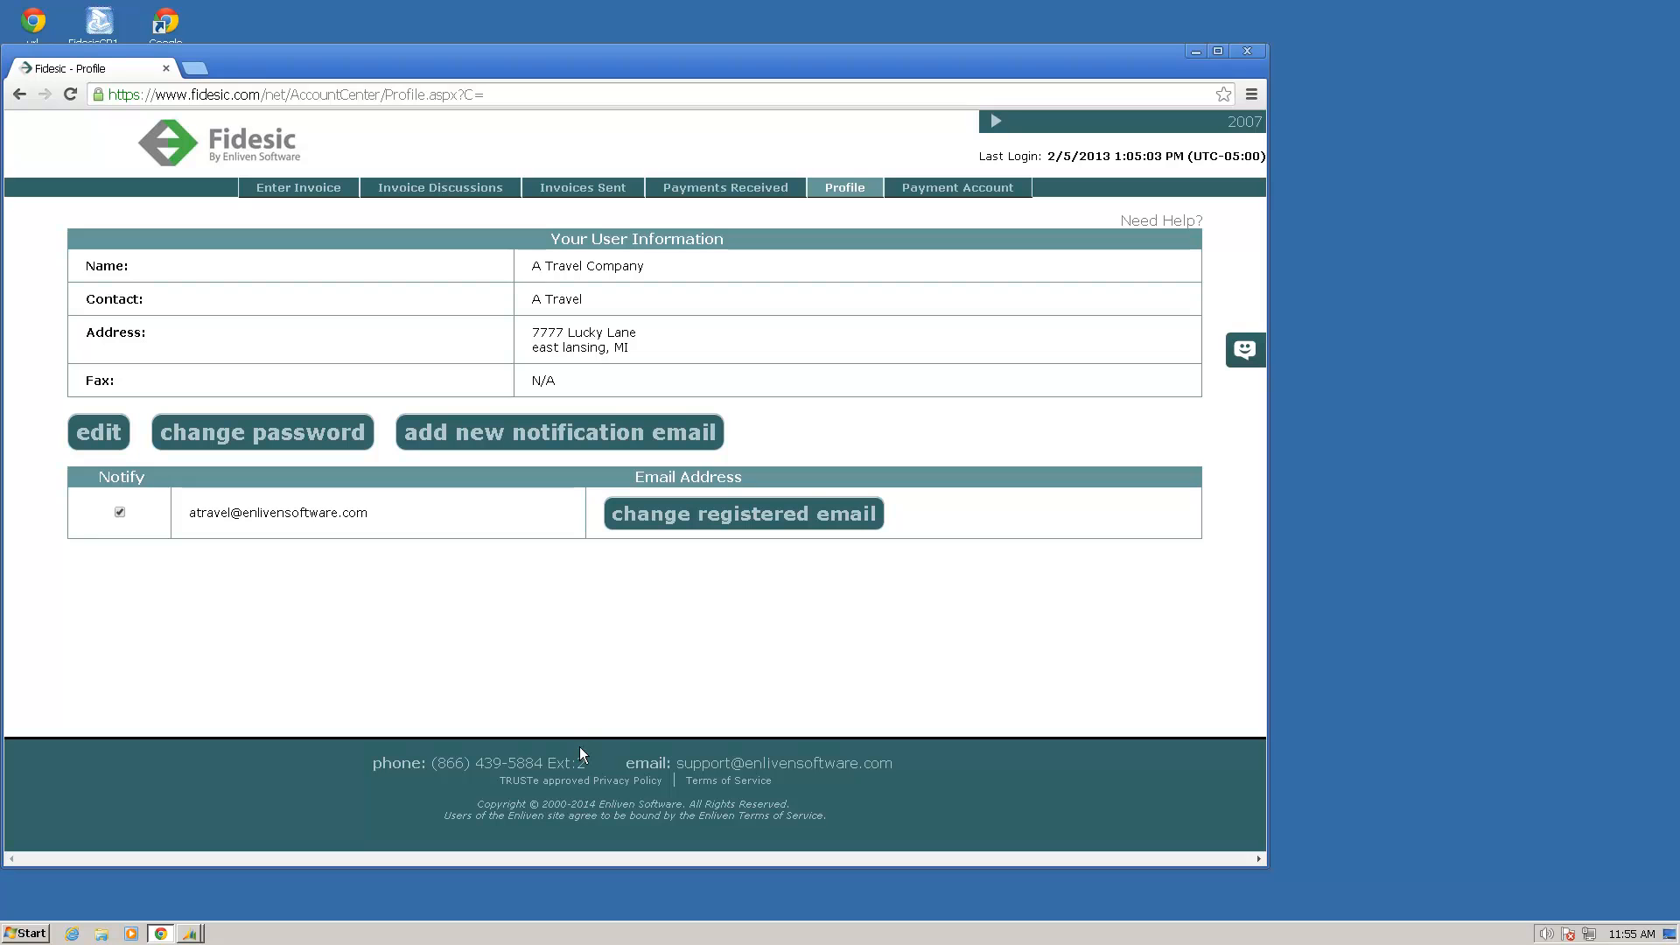
left_click_drag(607, 759, 493, 768)
left_click(517, 766)
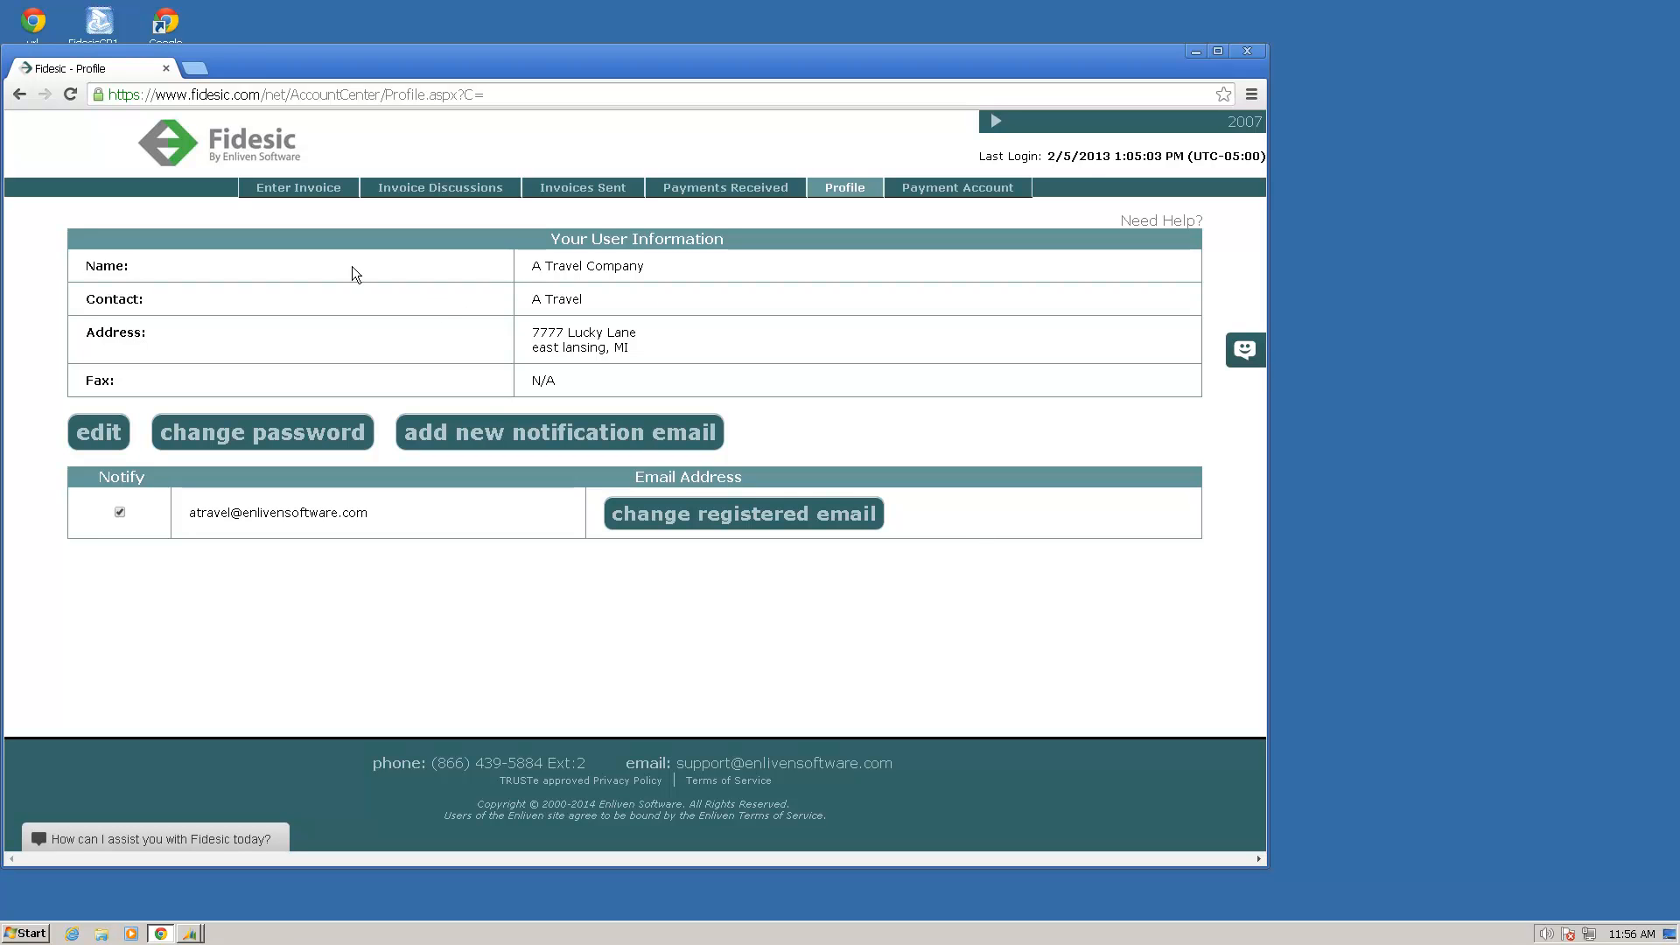
left_click(293, 187)
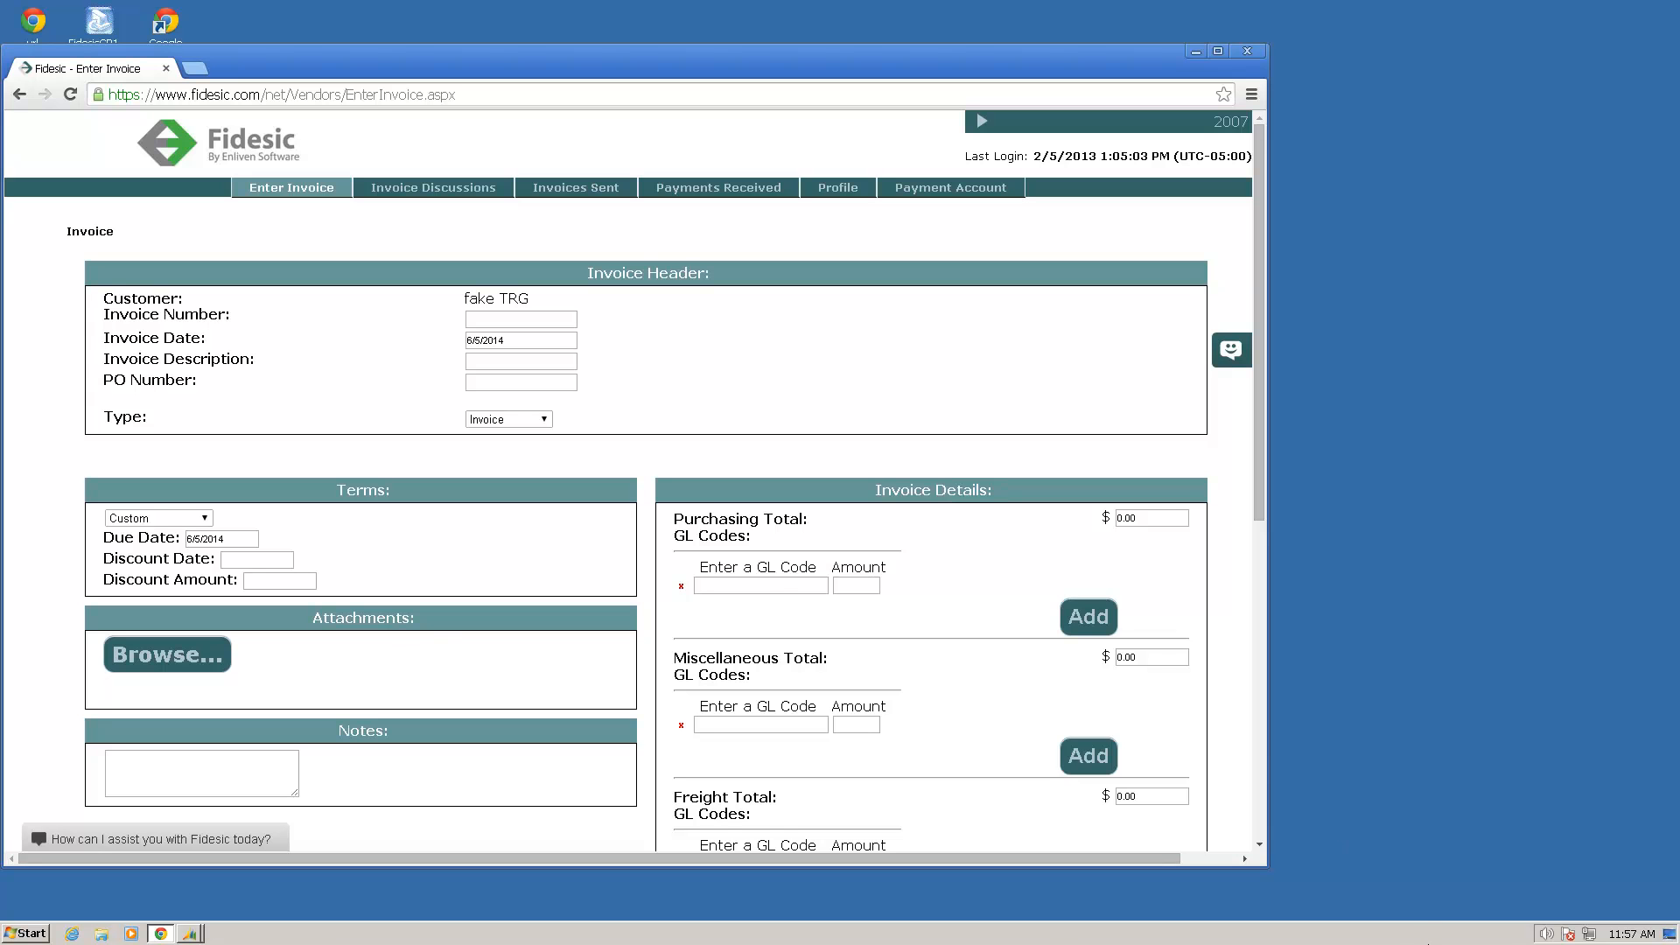
mouse_move(936, 4)
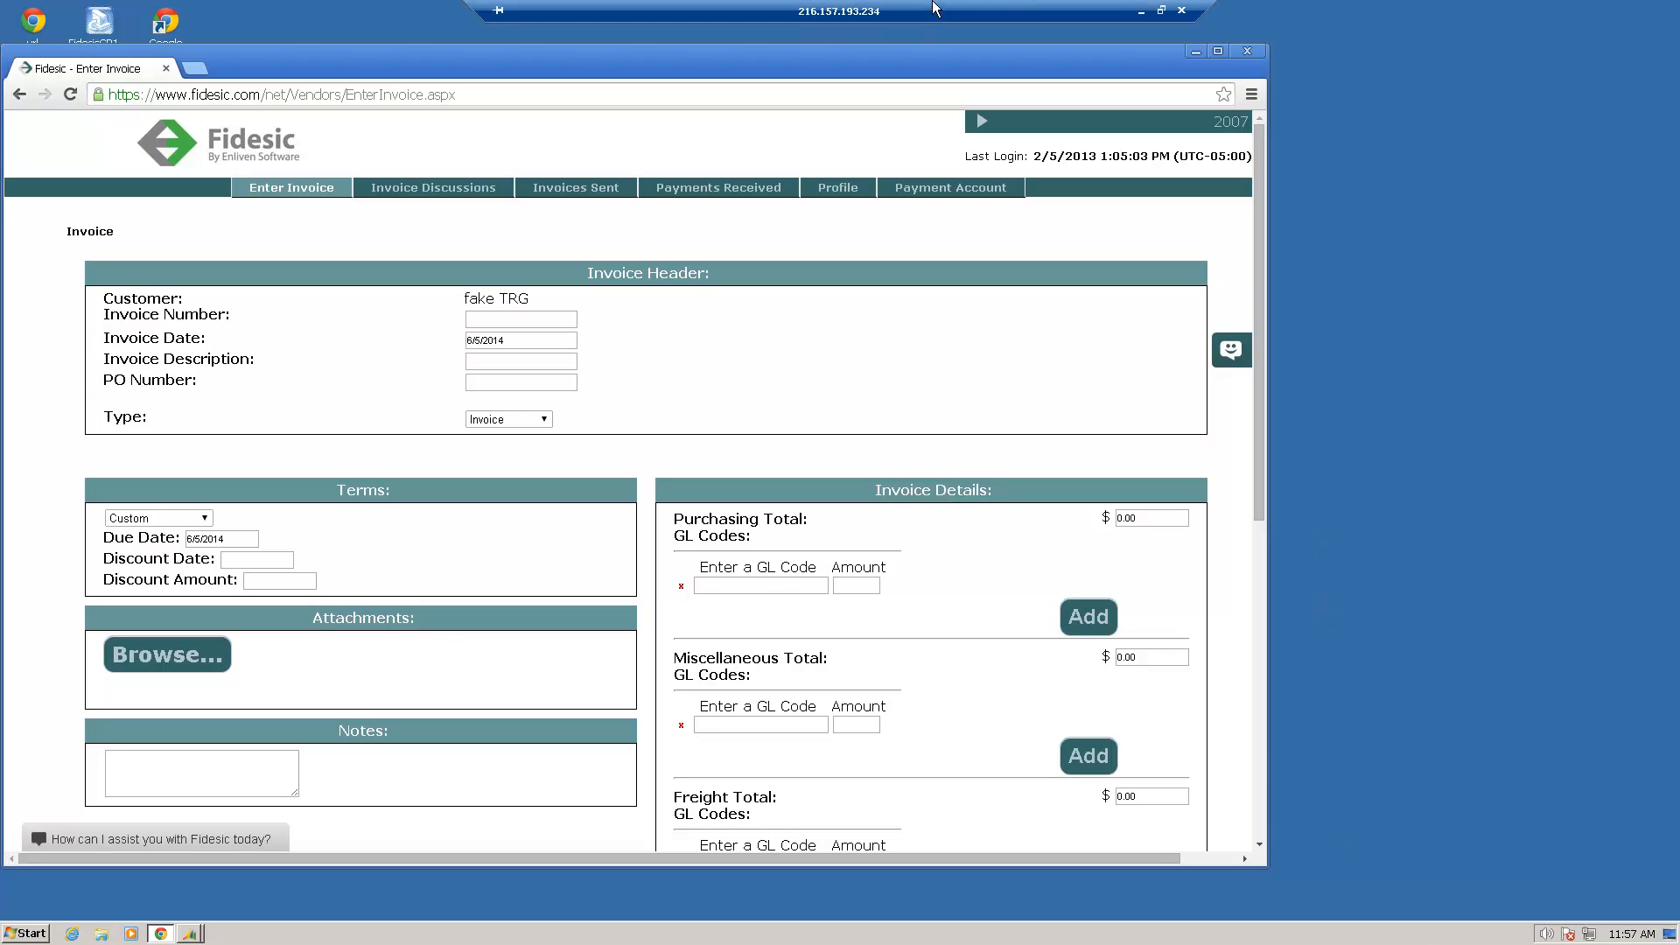
left_click(1141, 11)
left_click(1282, 11)
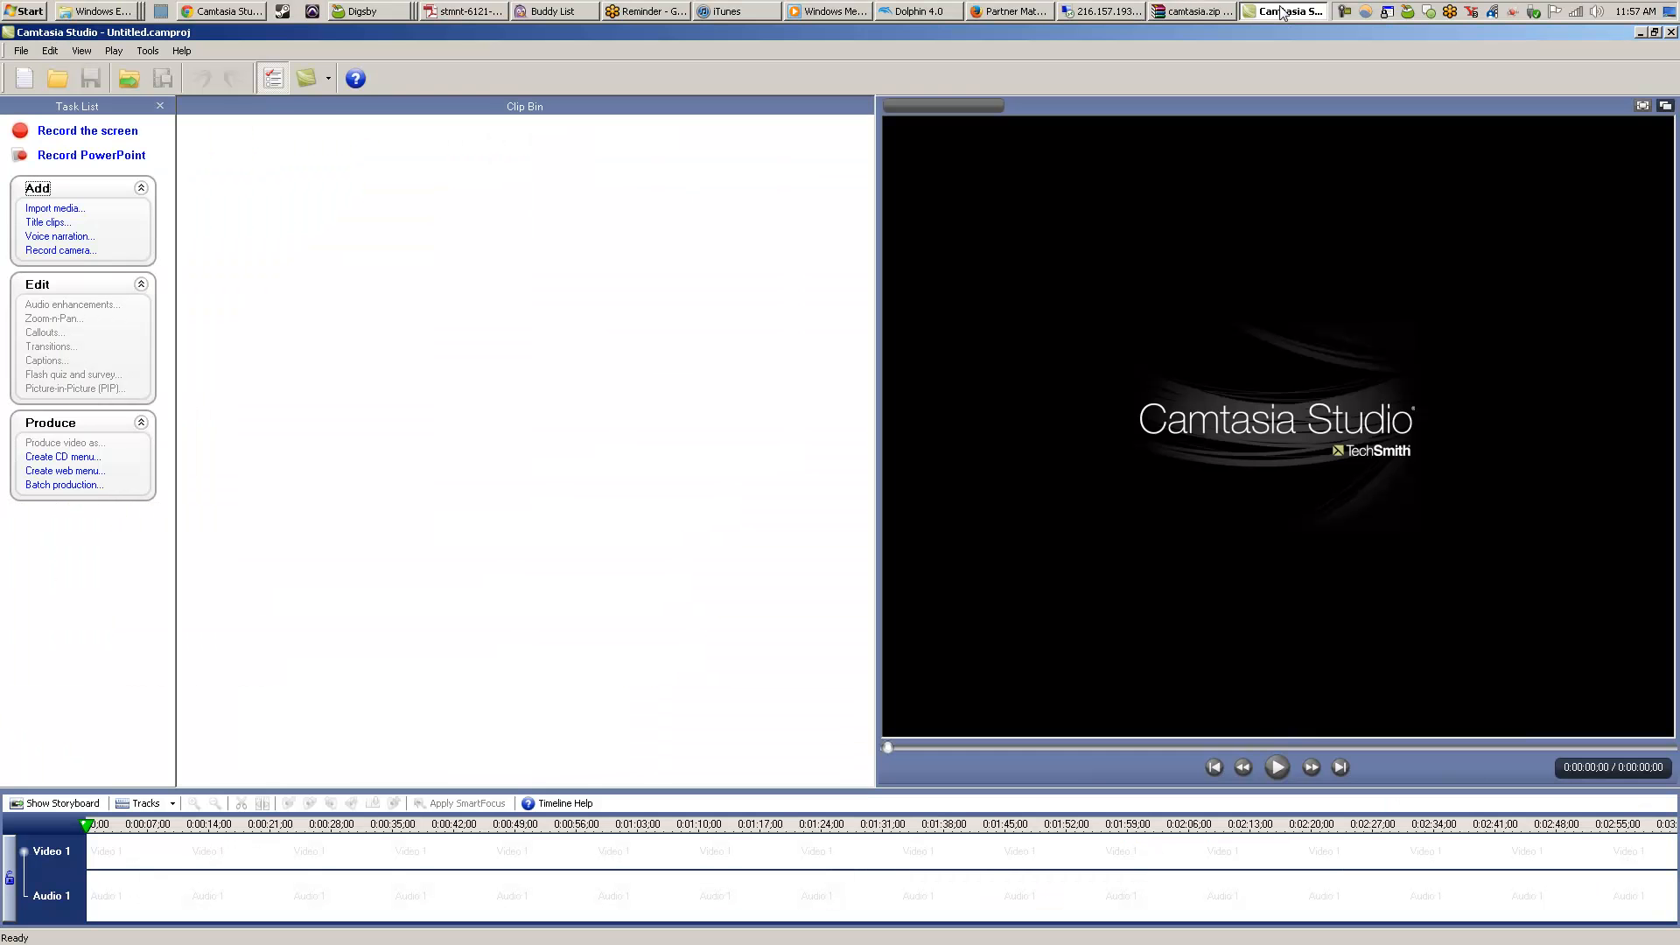